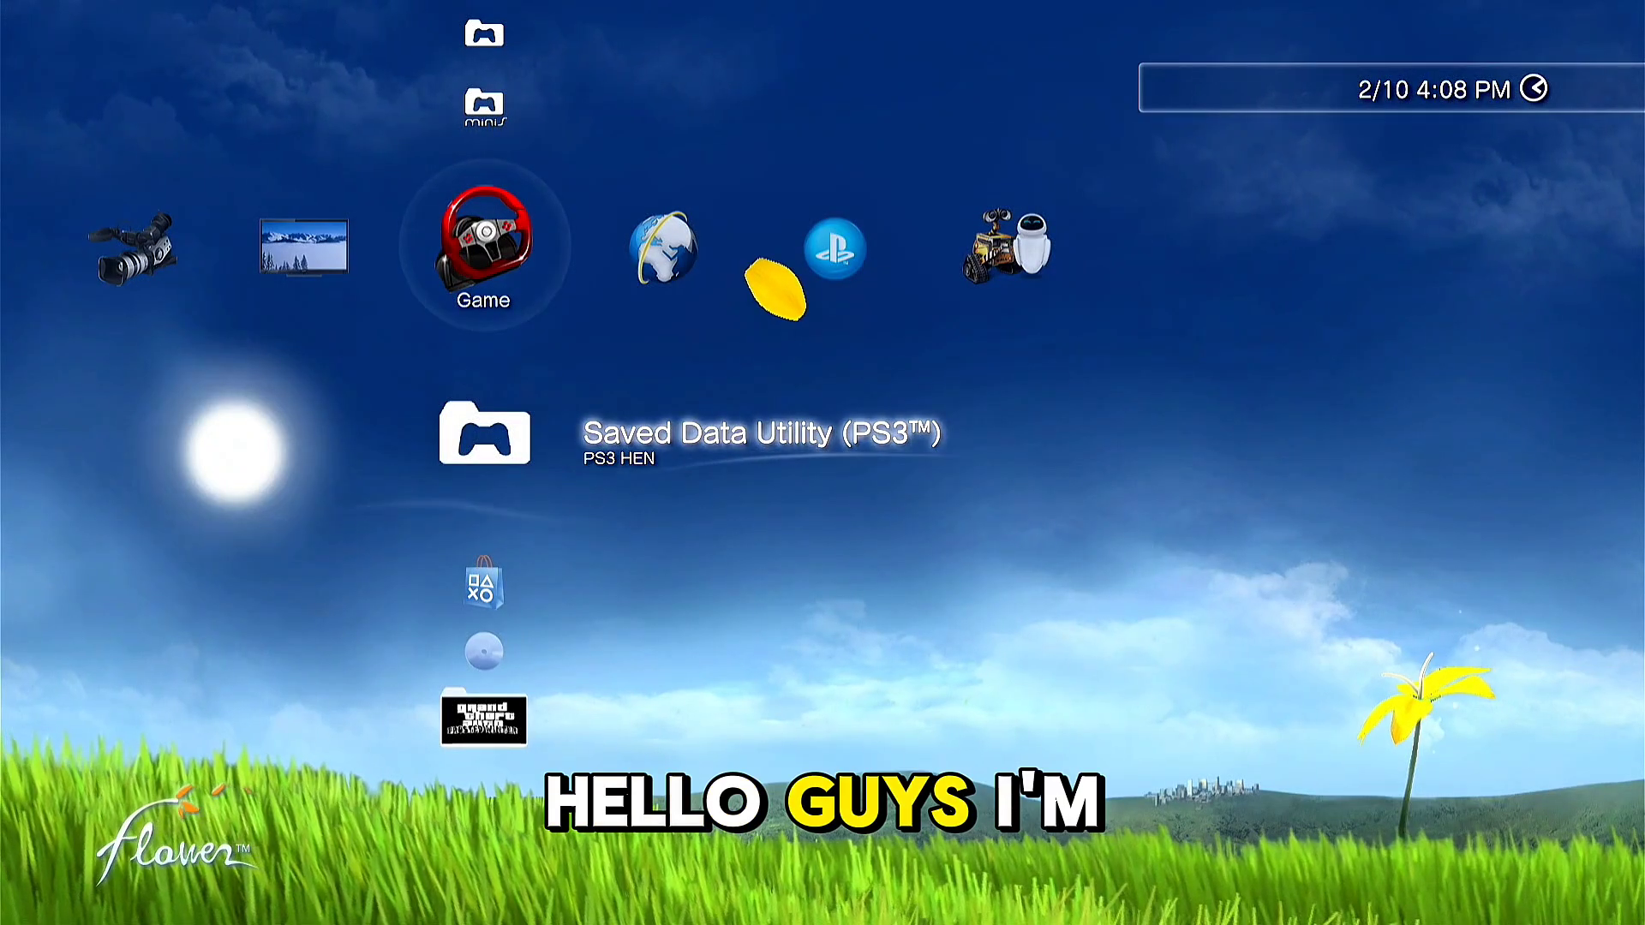
In the XMB, find Internet Search under the Network column and launch it
key("Right")
key("Up")
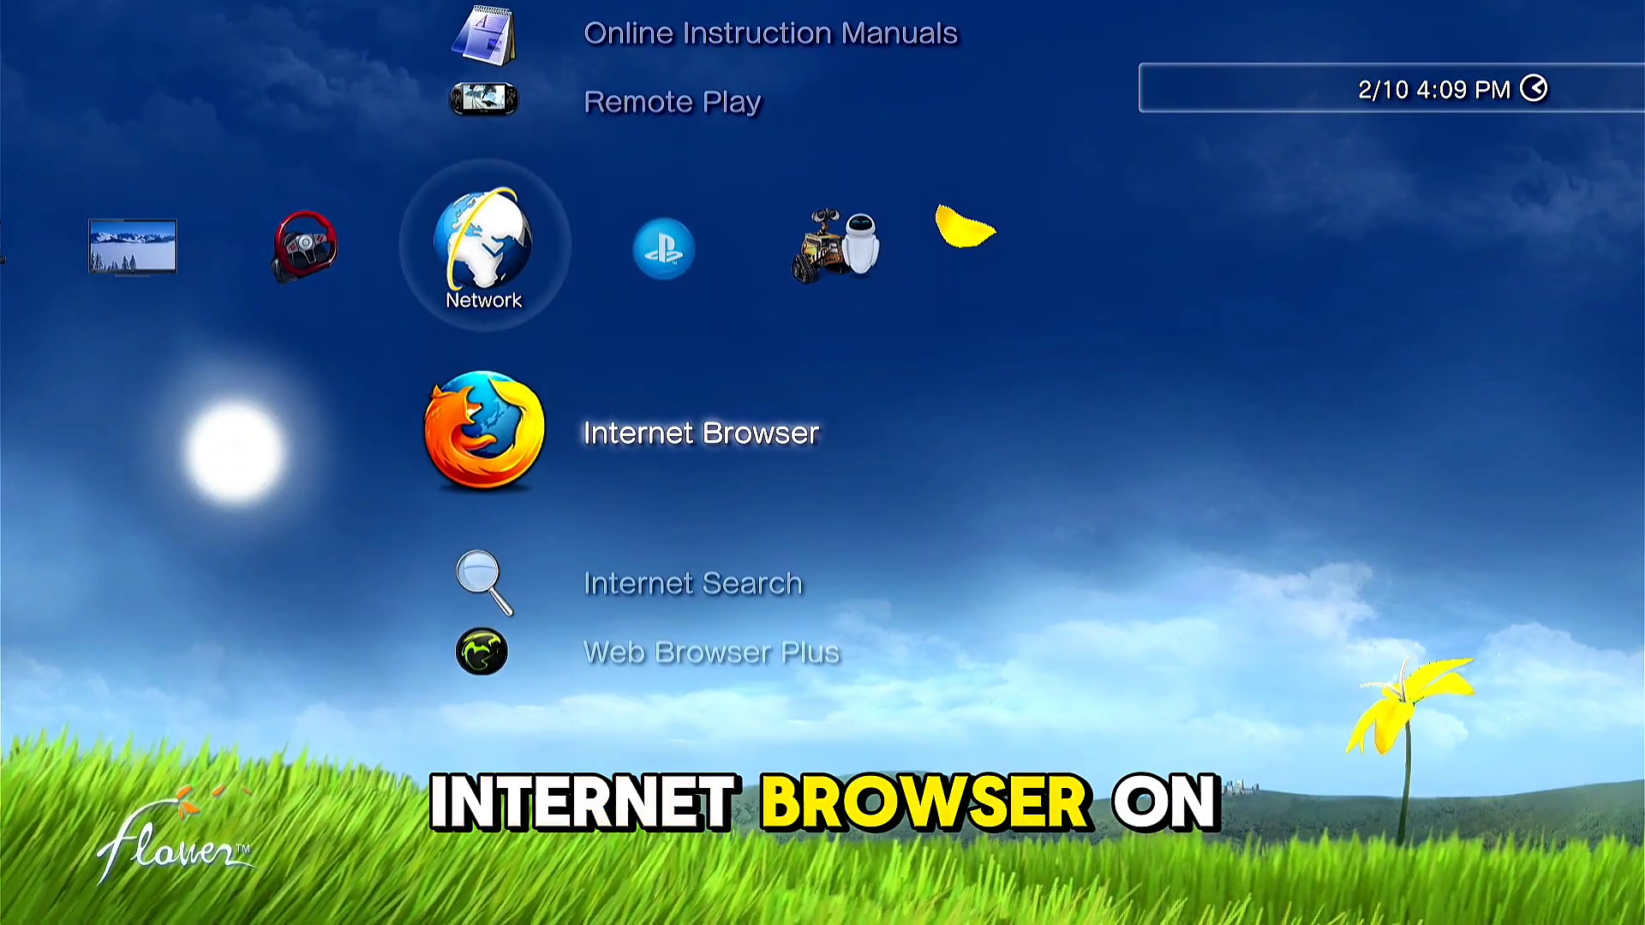
key("Left")
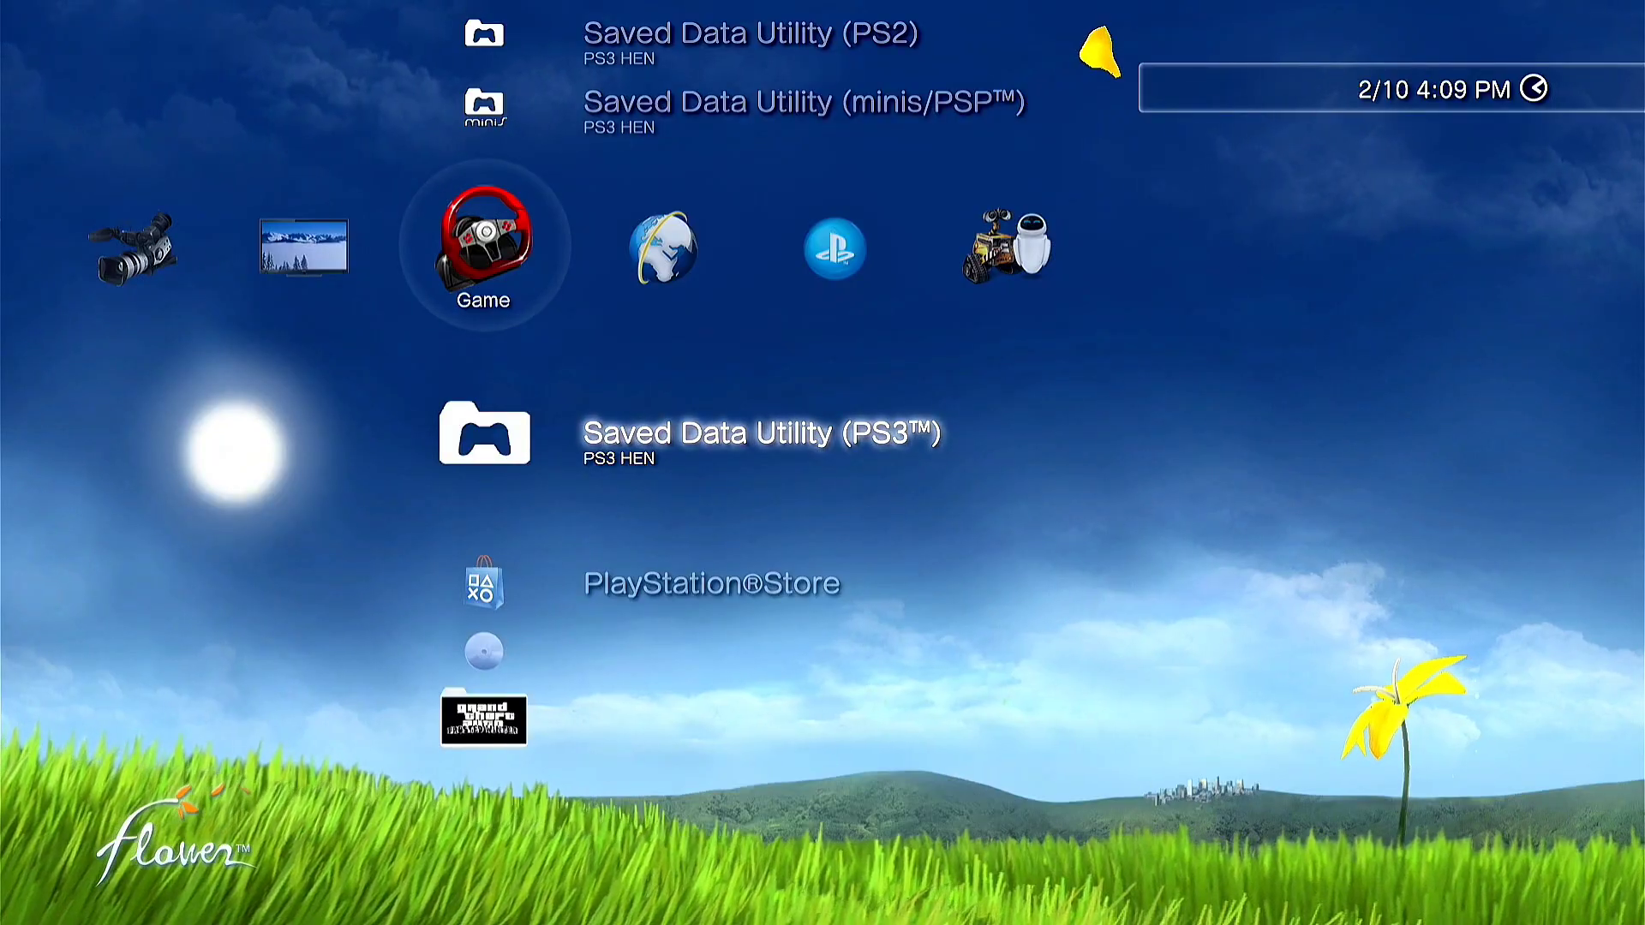
key("Down")
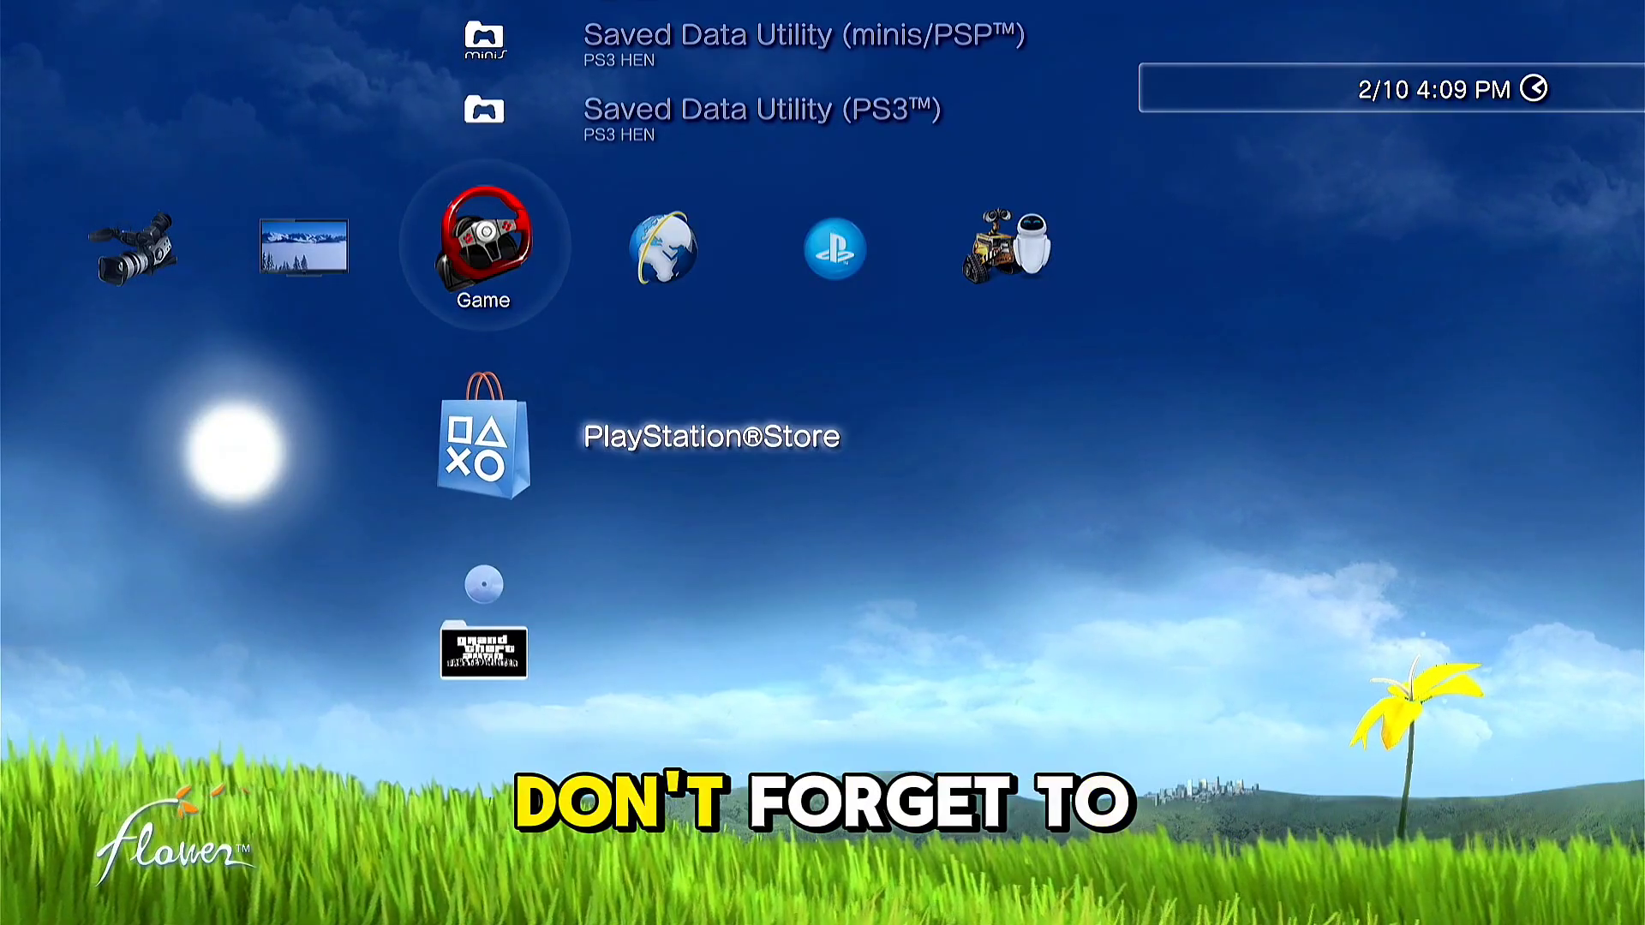
key("Up")
key("Up")
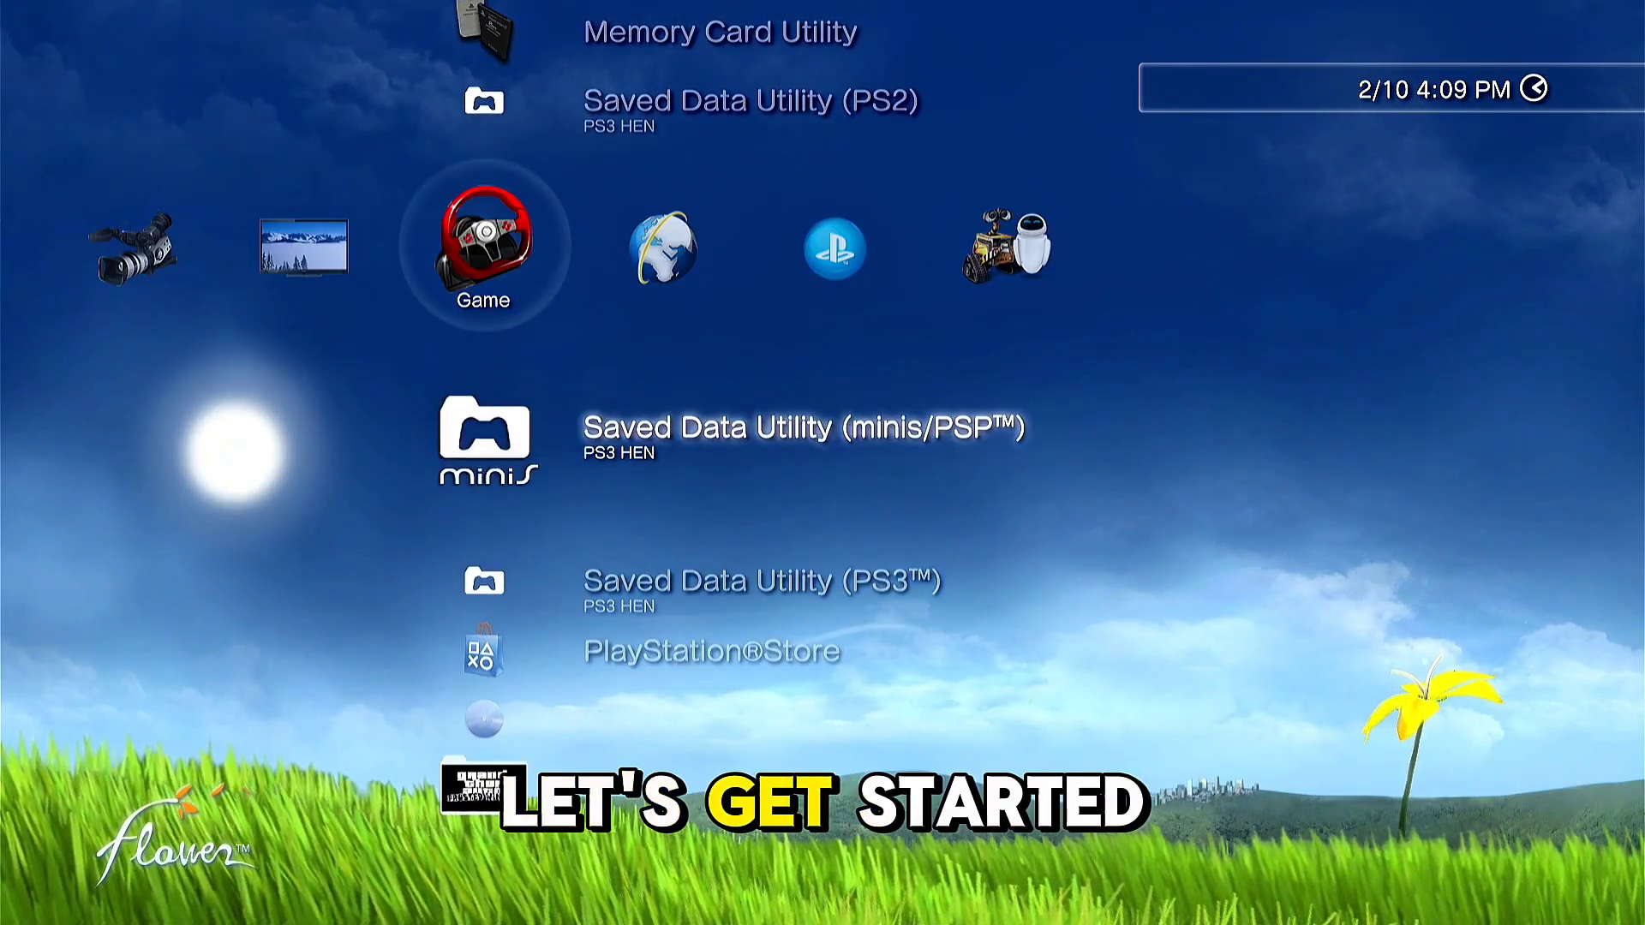
key("Down")
key("Down")
key("Up")
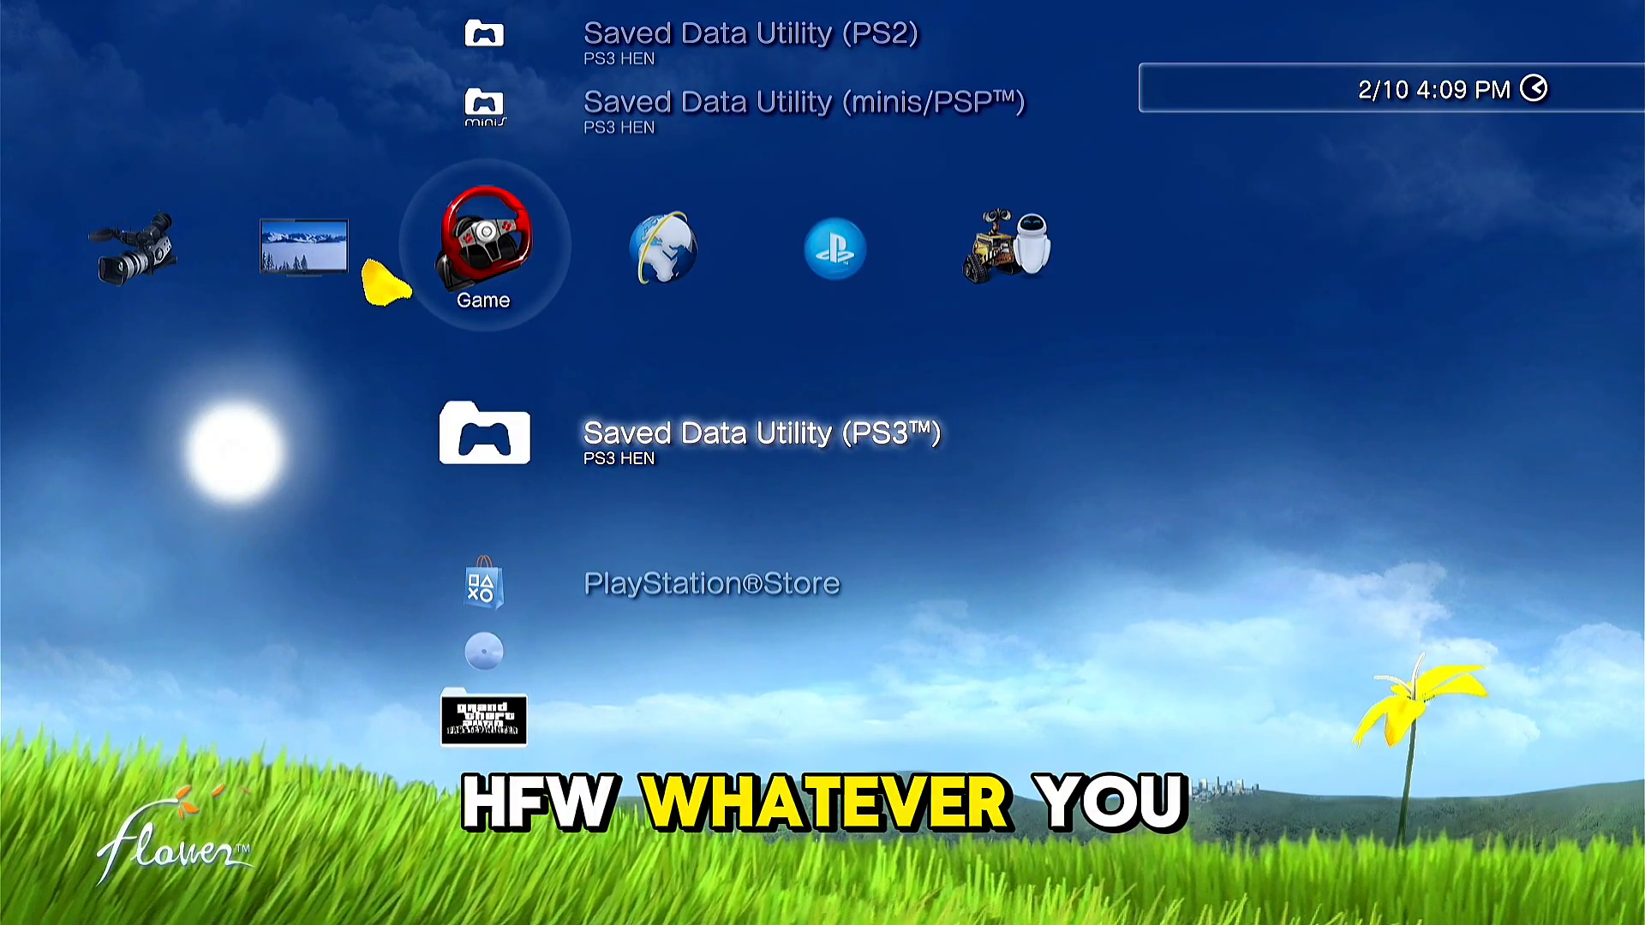
key("Right")
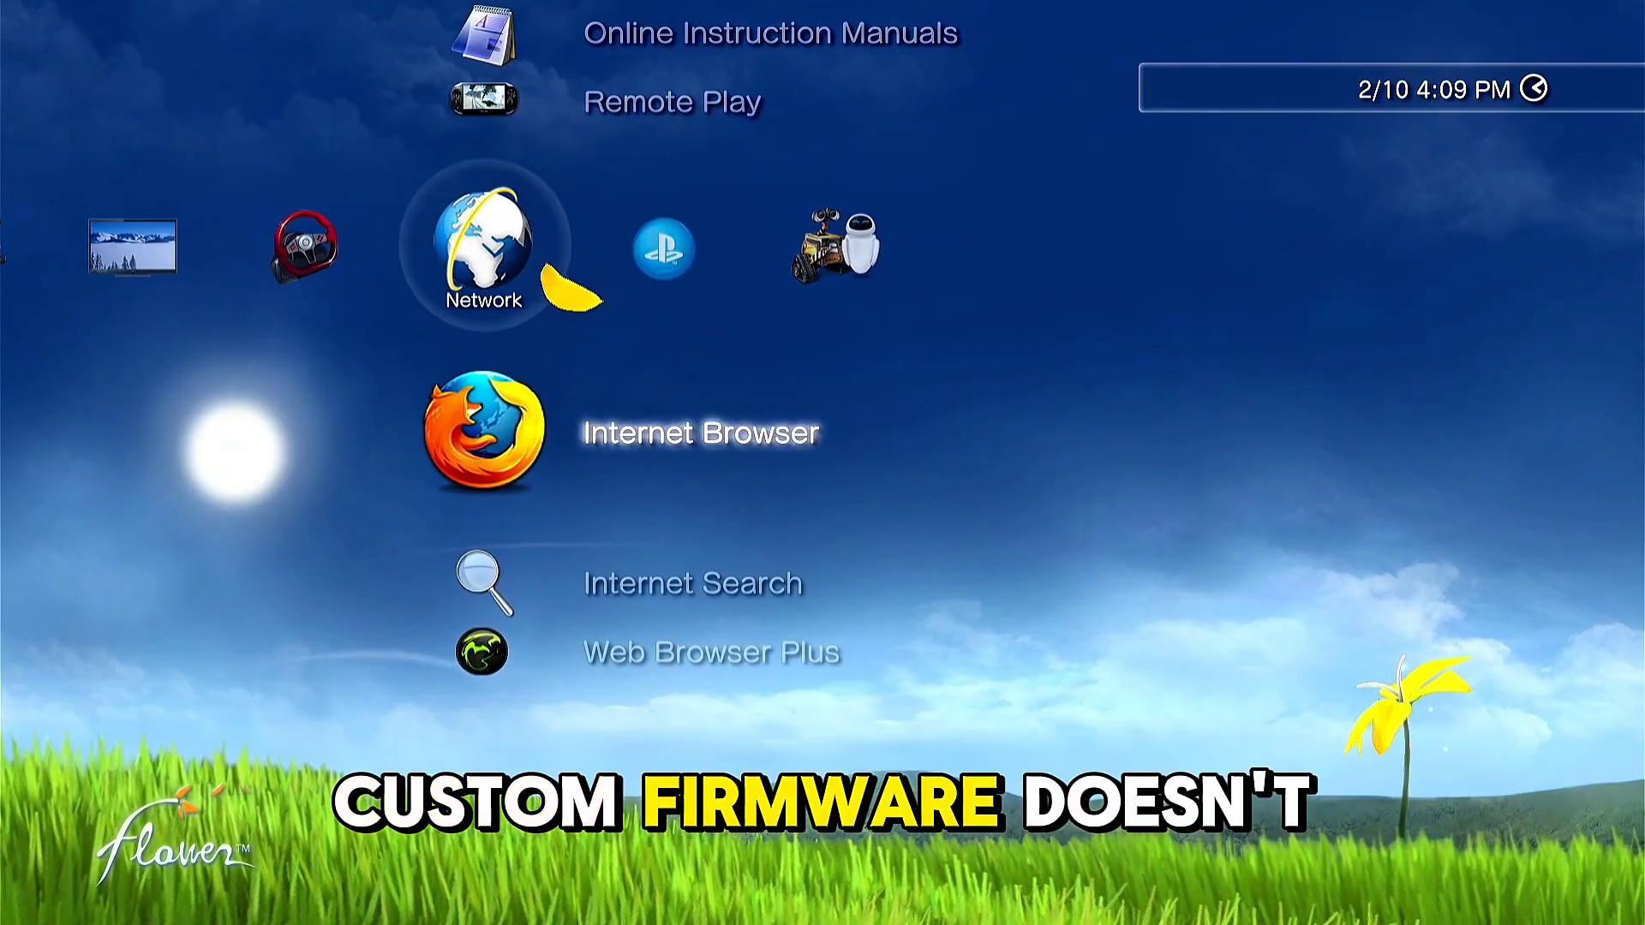
key("Down")
key("Down")
key("Left")
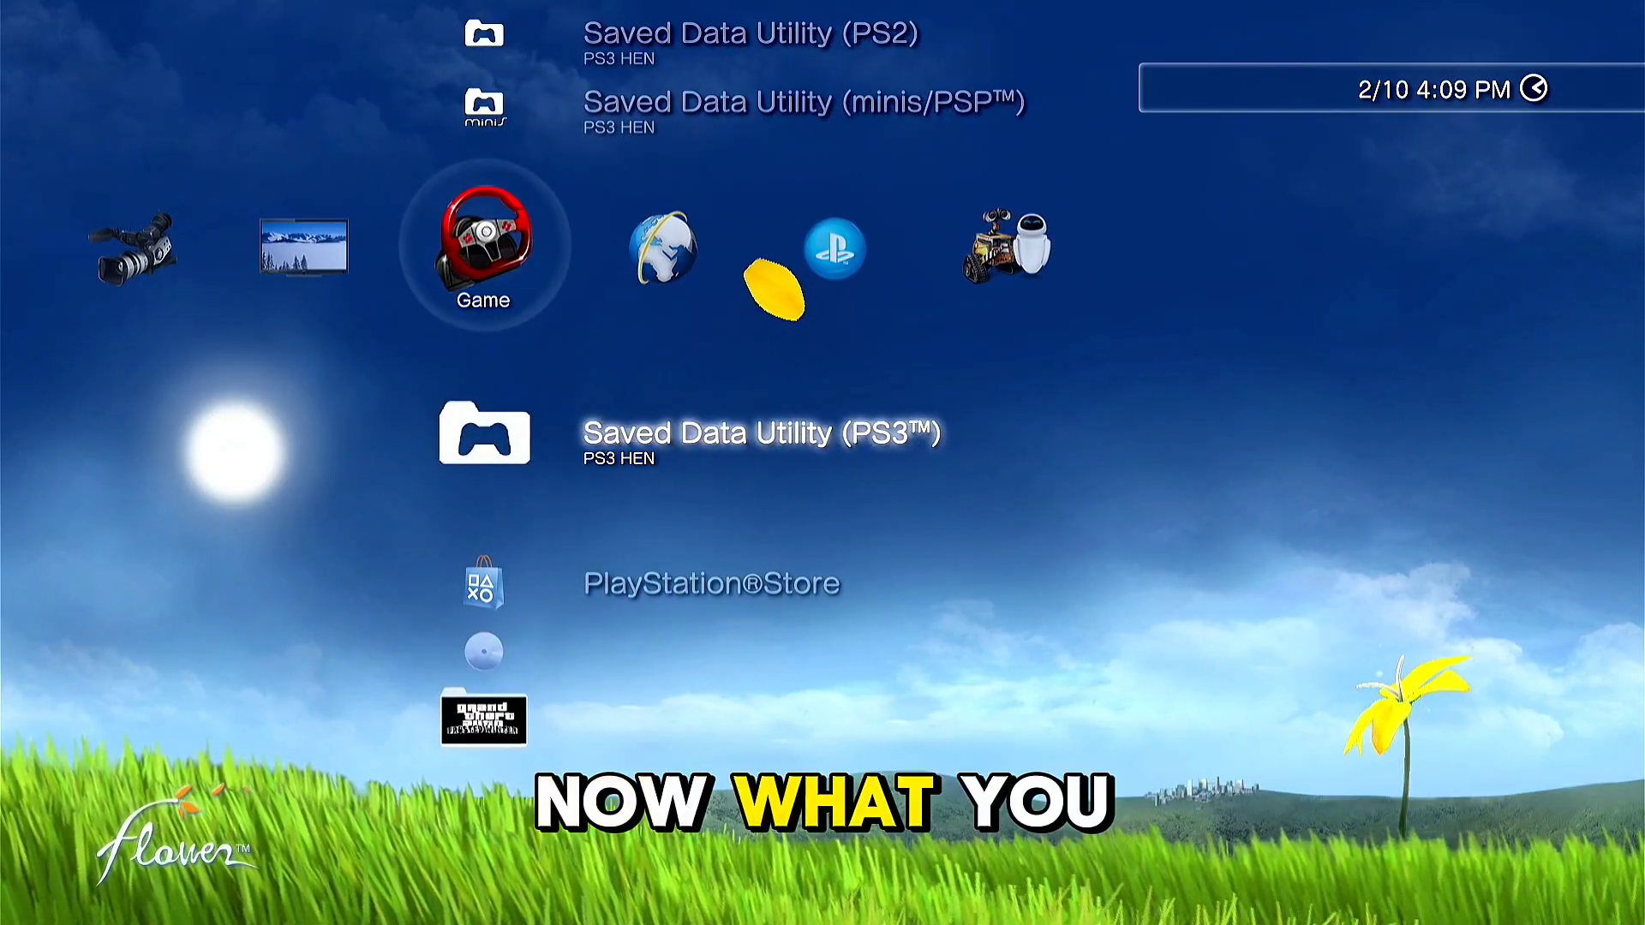
key("Right")
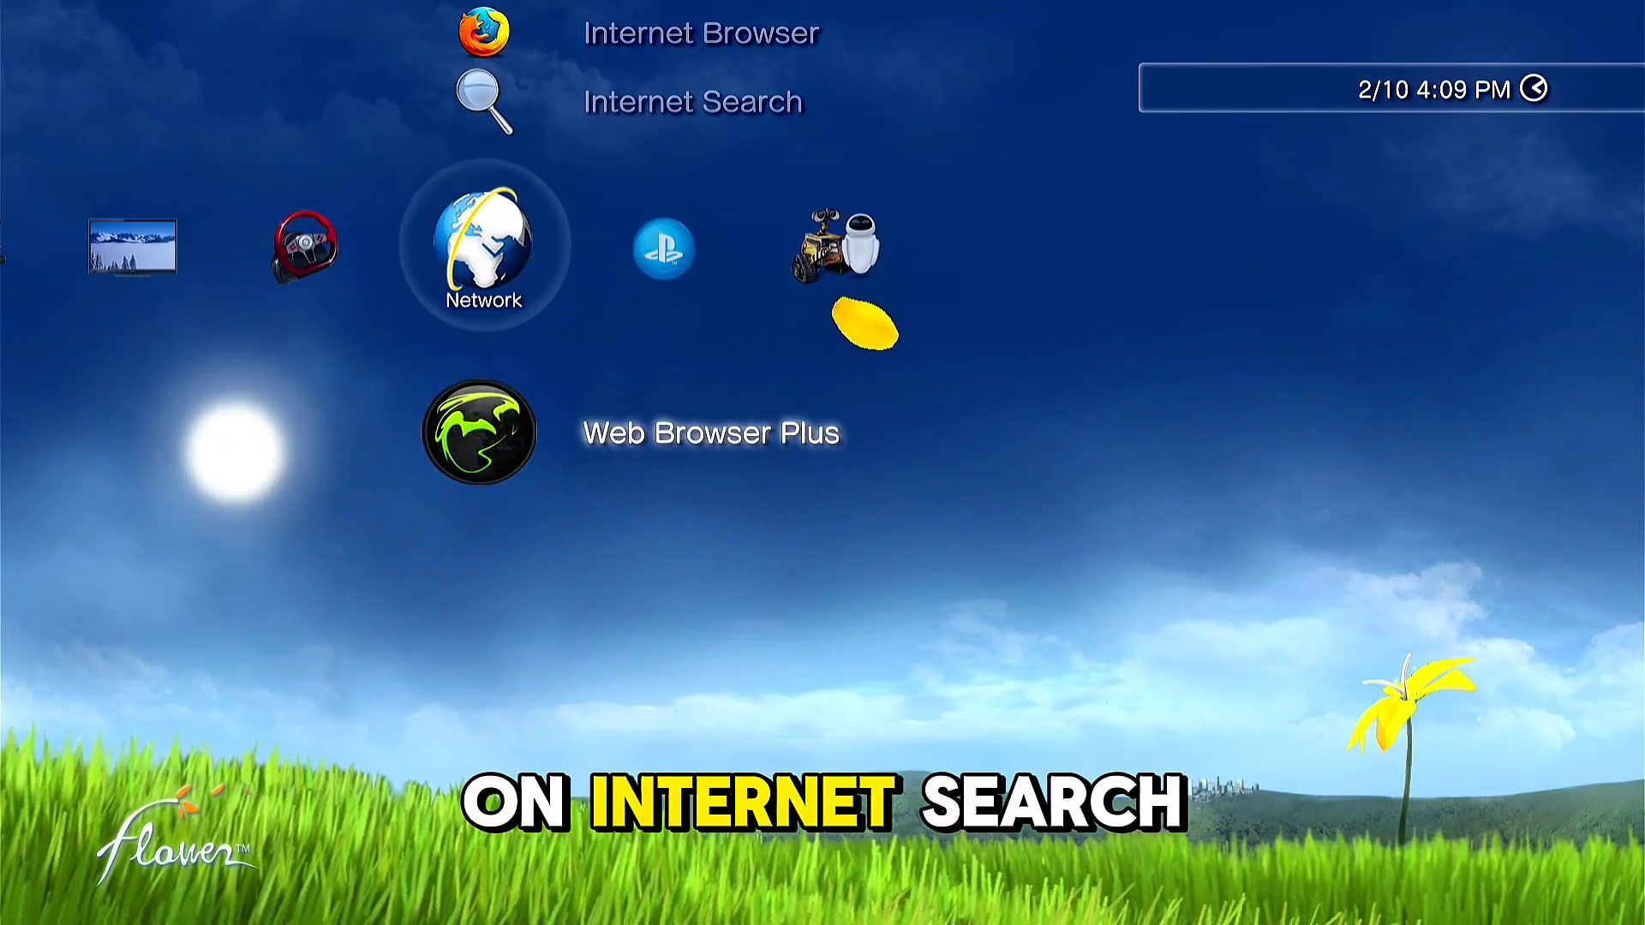
key("Up")
key("Return")
Search for 'google', reach Google's update-your-browser page, and bring up the browser options menu
type("google")
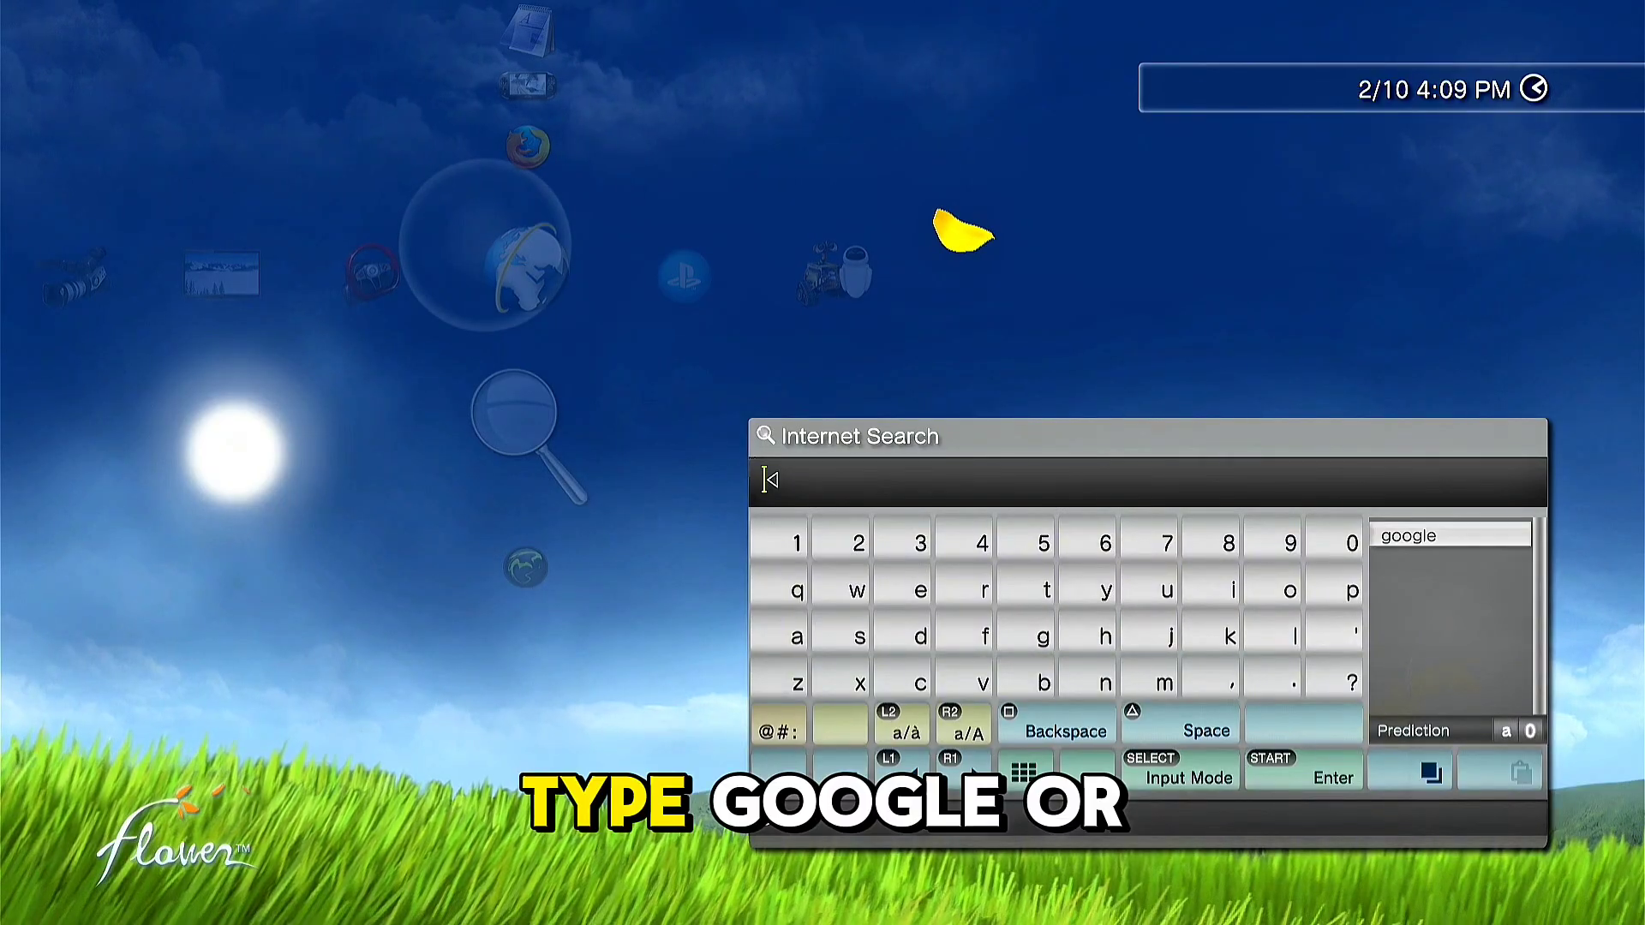
key("Return")
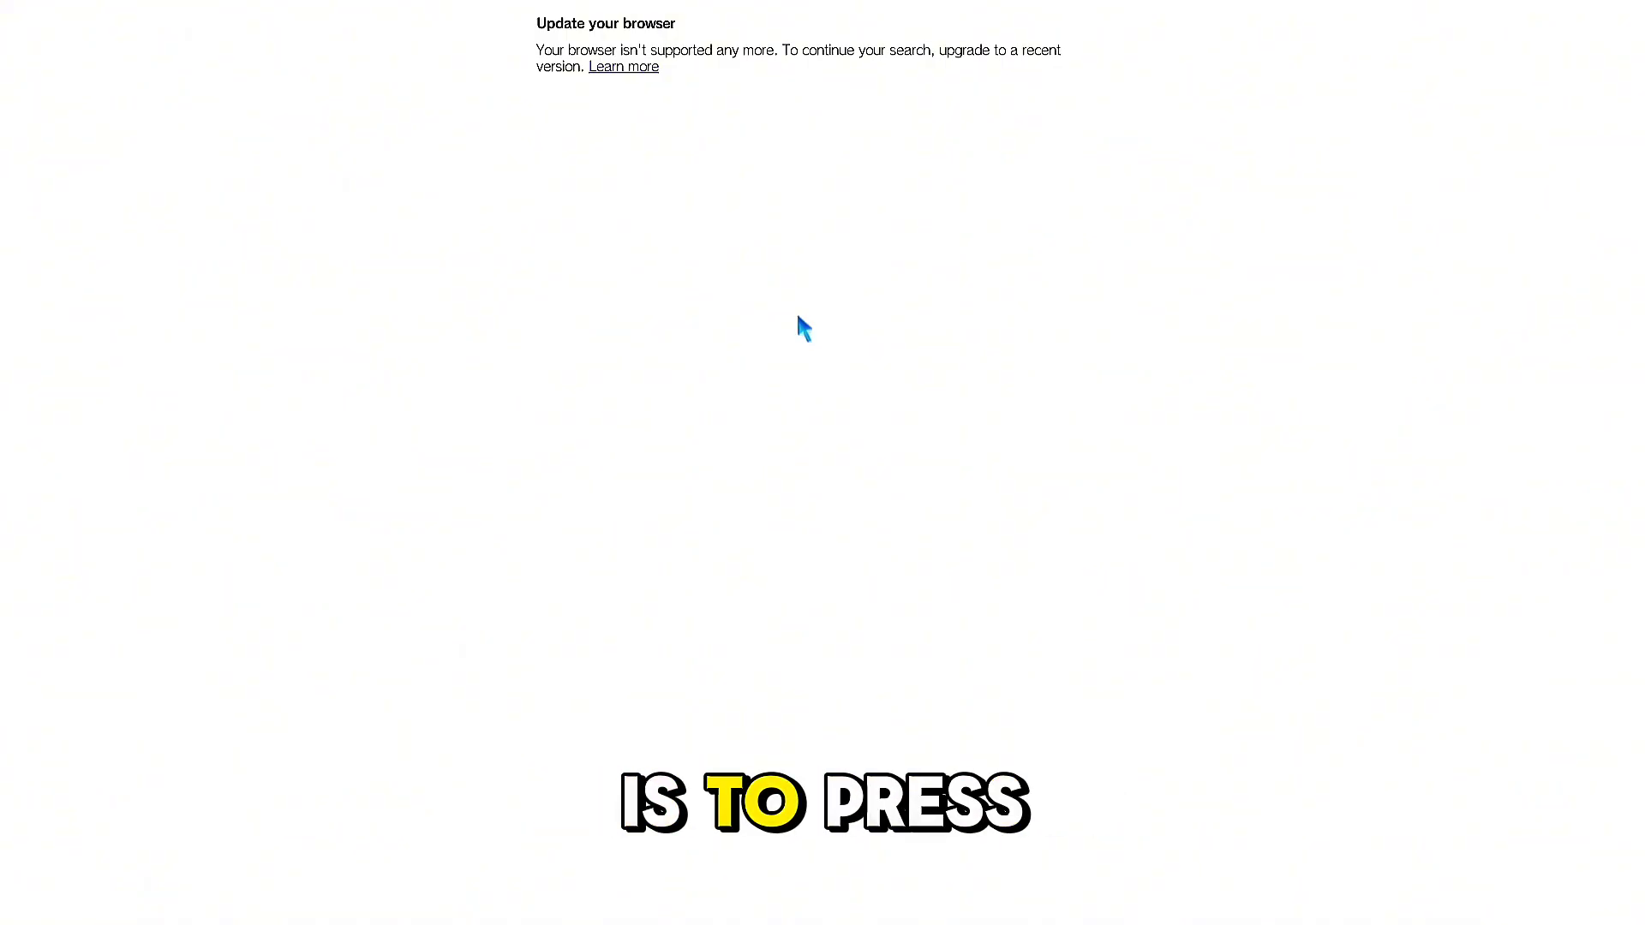
key("v")
key("Down")
Open the Home Page settings from the browser's Tools options
key("Up")
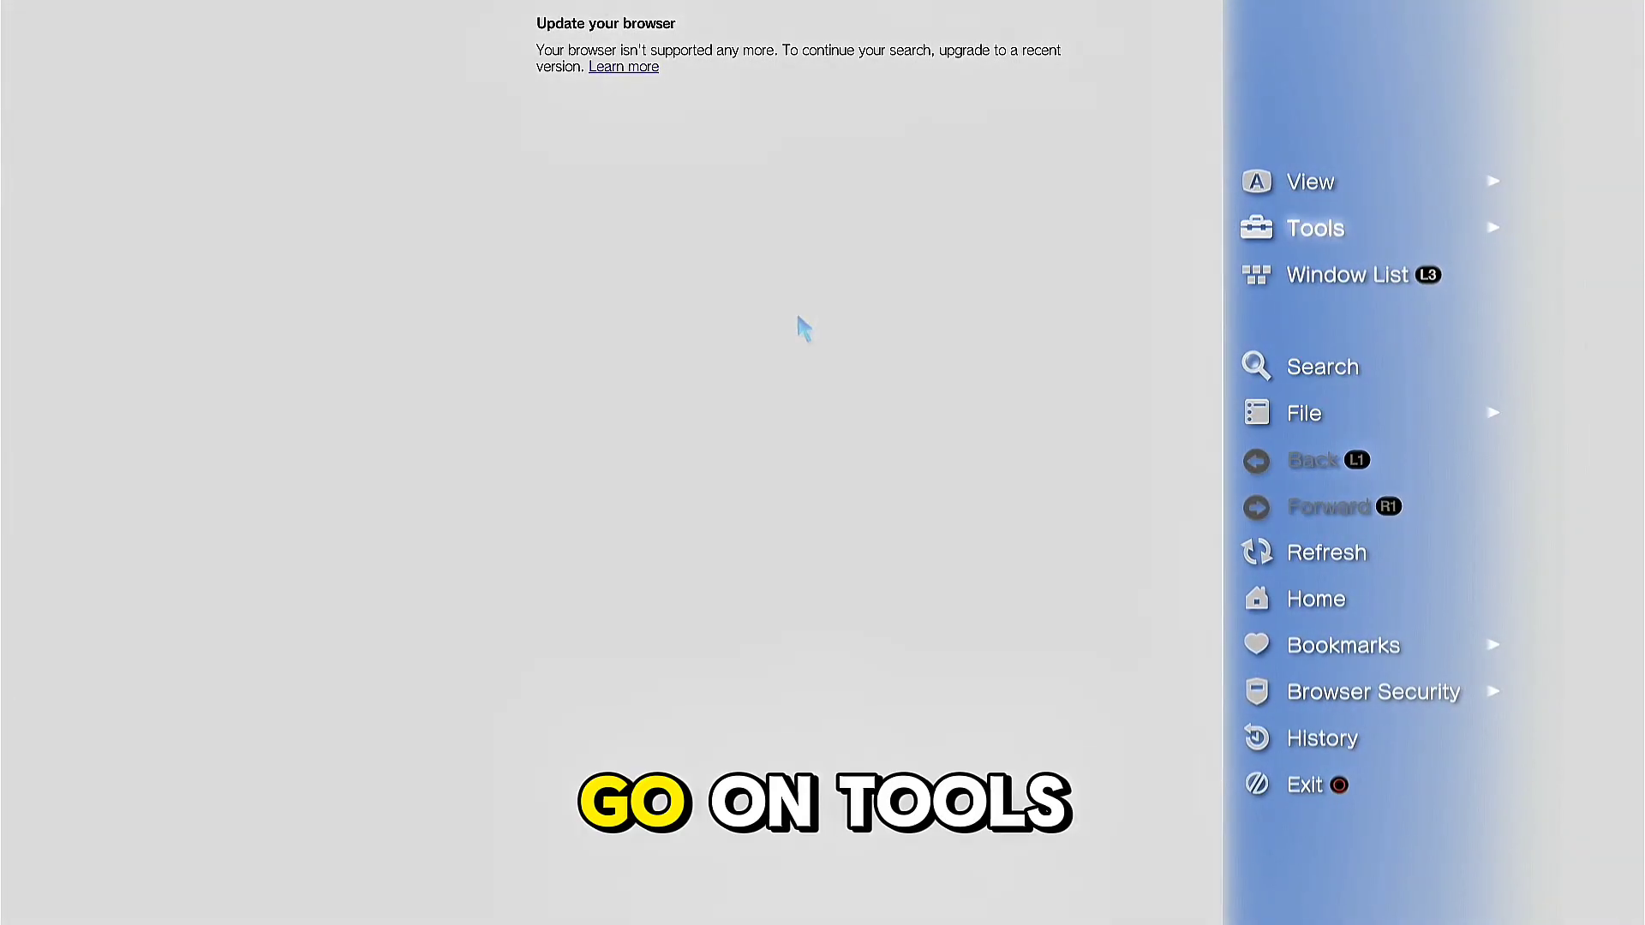
key("Right")
key("Down")
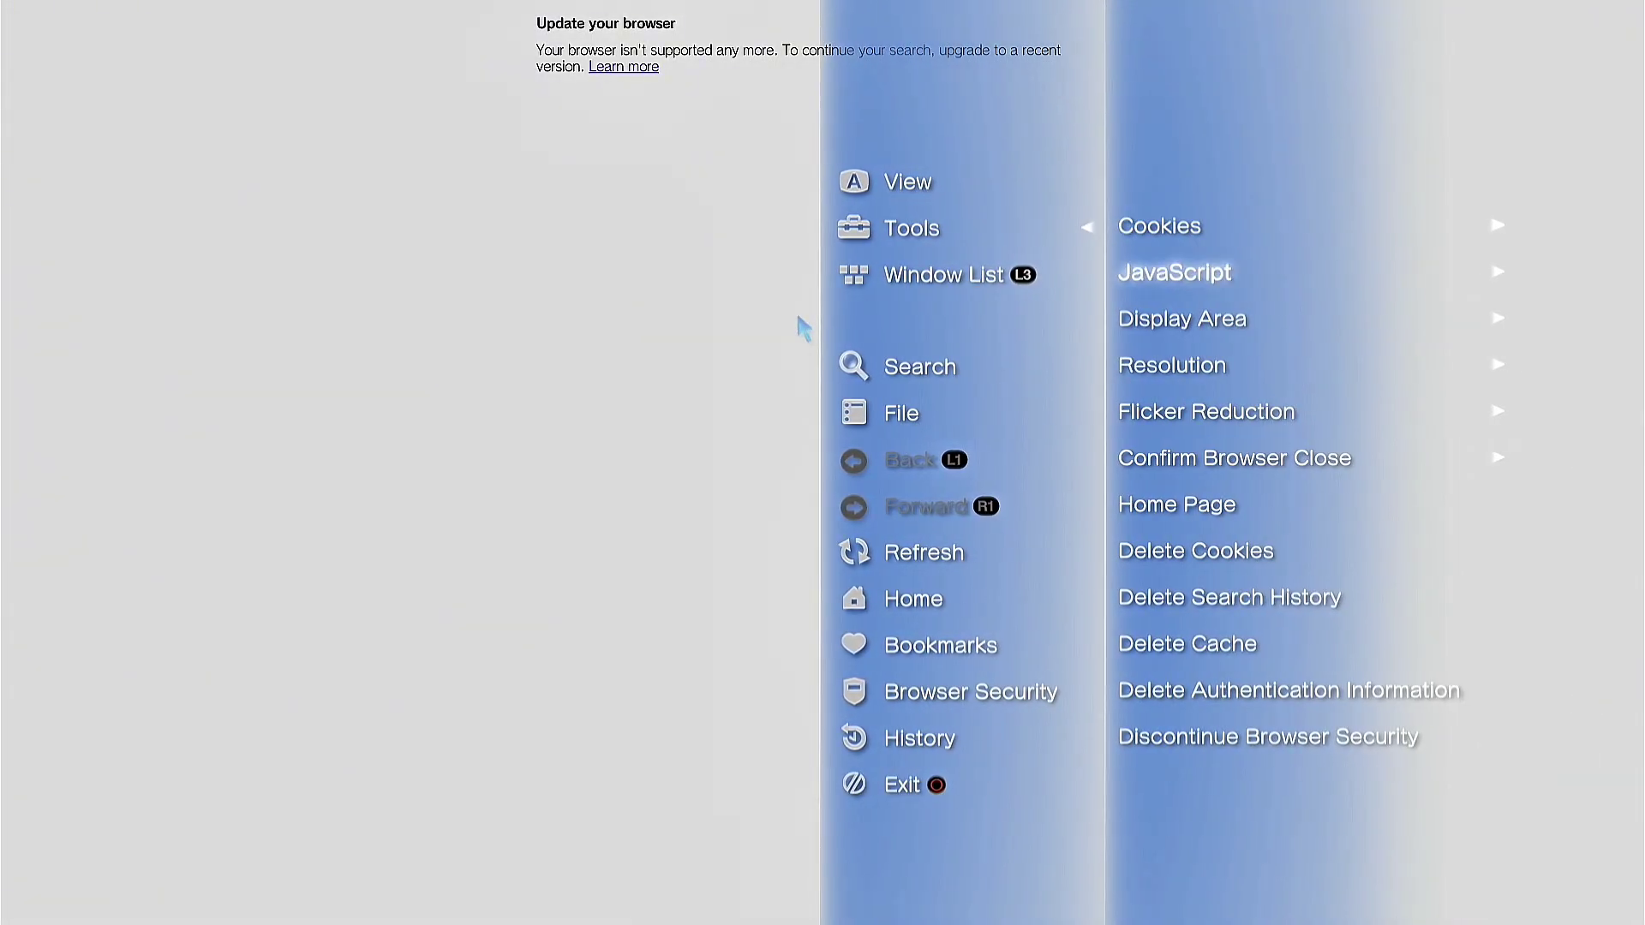
key("Down")
key("Down")
key("Return")
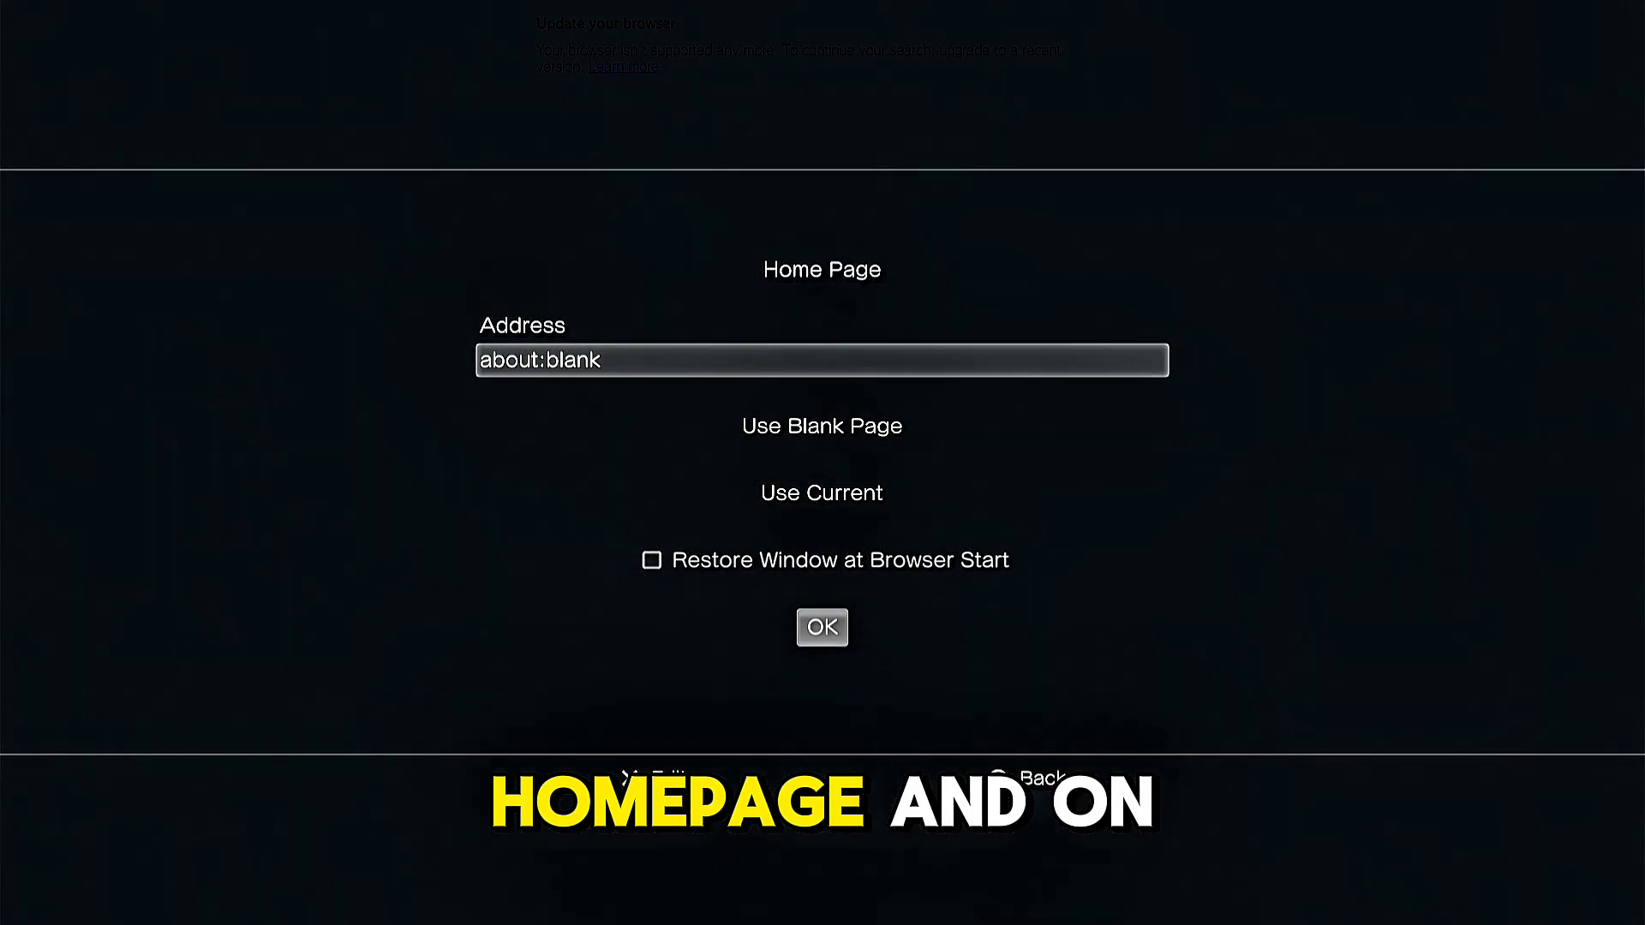
key("Return")
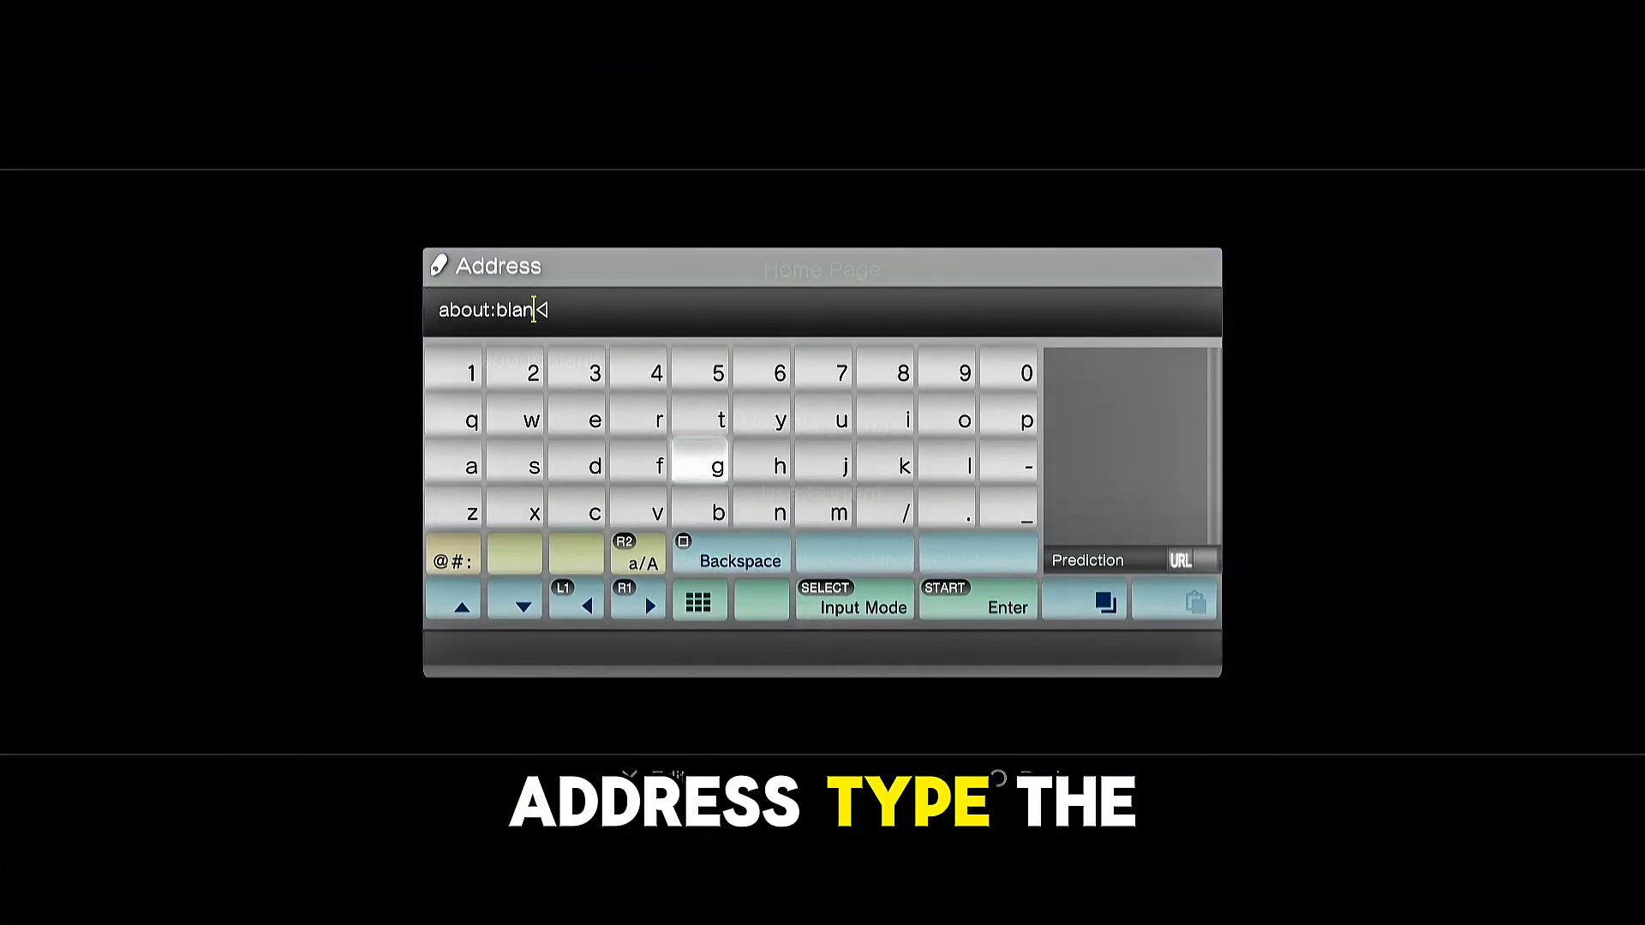
key("BackSpace")
key("BackSpace")
key("BackSpace")
key("BackSpace")
key("BackSpace")
key("BackSpace")
key("BackSpace")
key("BackSpace")
key("BackSpace")
key("BackSpace")
key("BackSpace")
key("Right")
type("h")
key("Right")
key("Right")
key("Right")
key("Right")
key("Right")
key("Right")
key("Down")
key("Return")
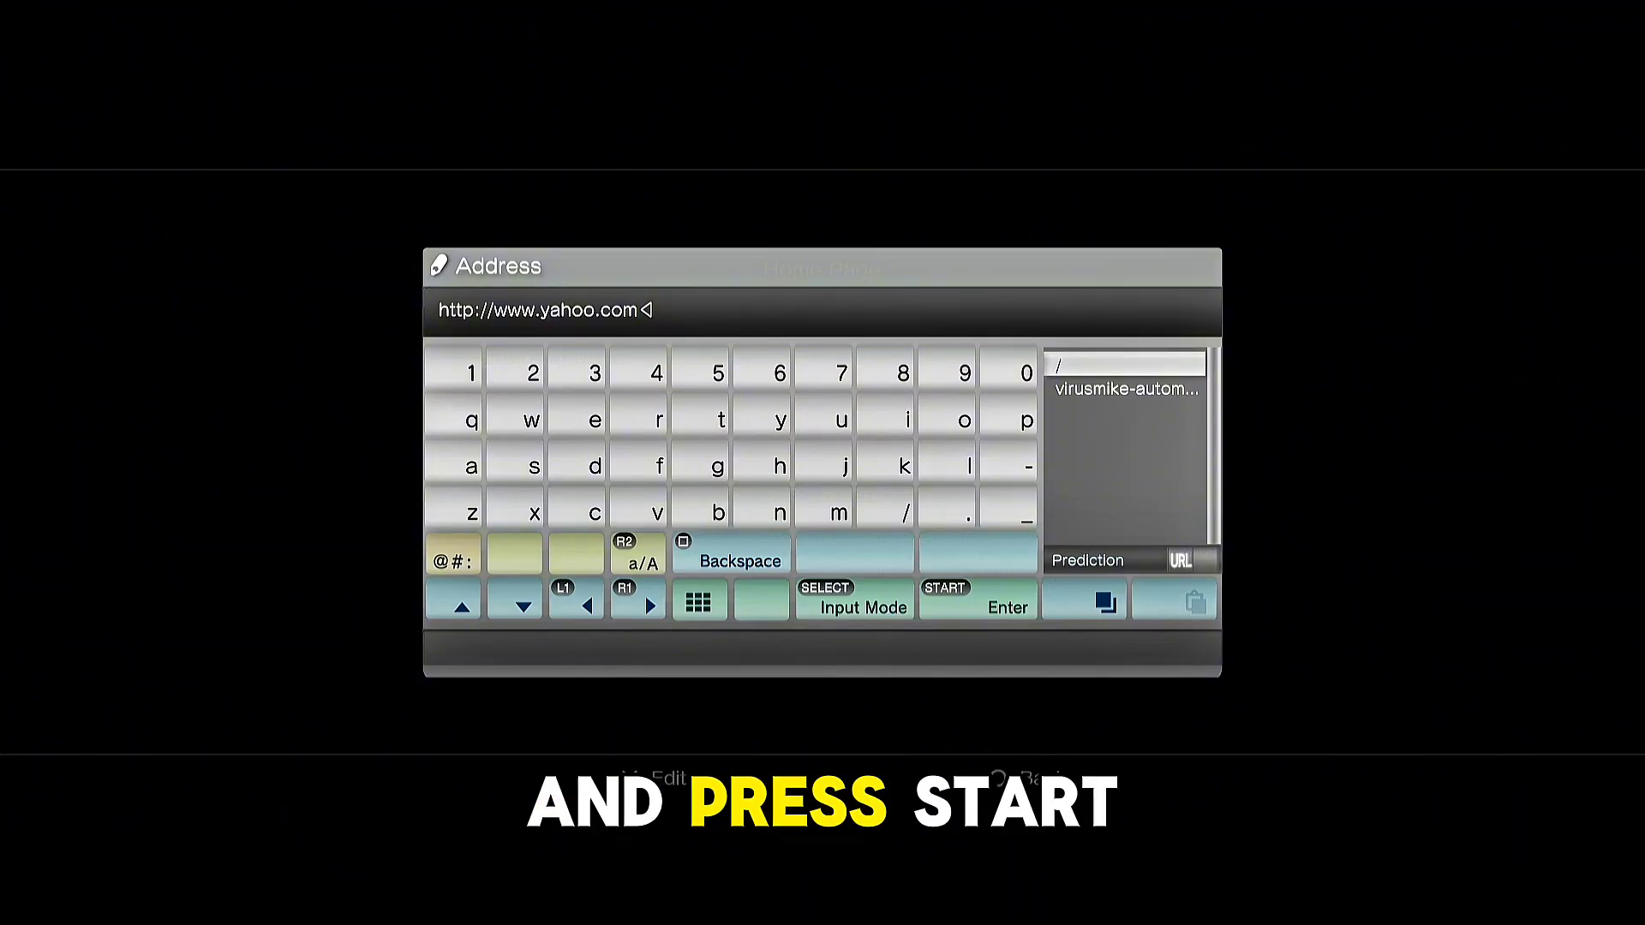
key("Return")
key("Down")
key("Down")
key("Down")
key("Return")
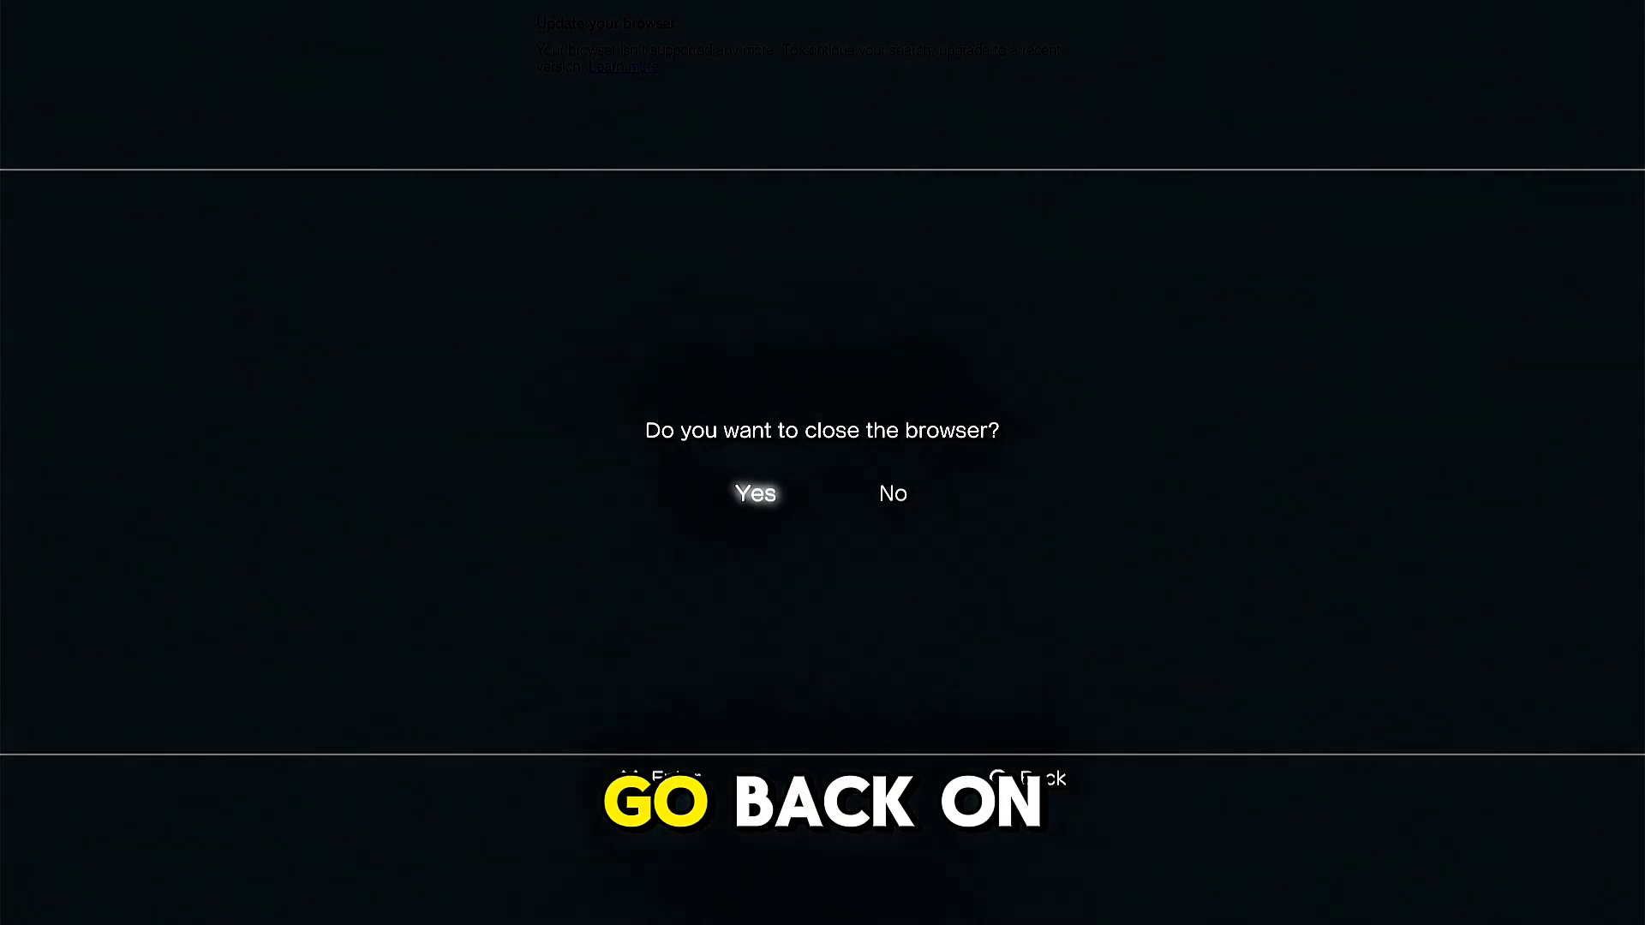
Confirm closing the browser and relaunch Internet Browser from the Network column
key("Return")
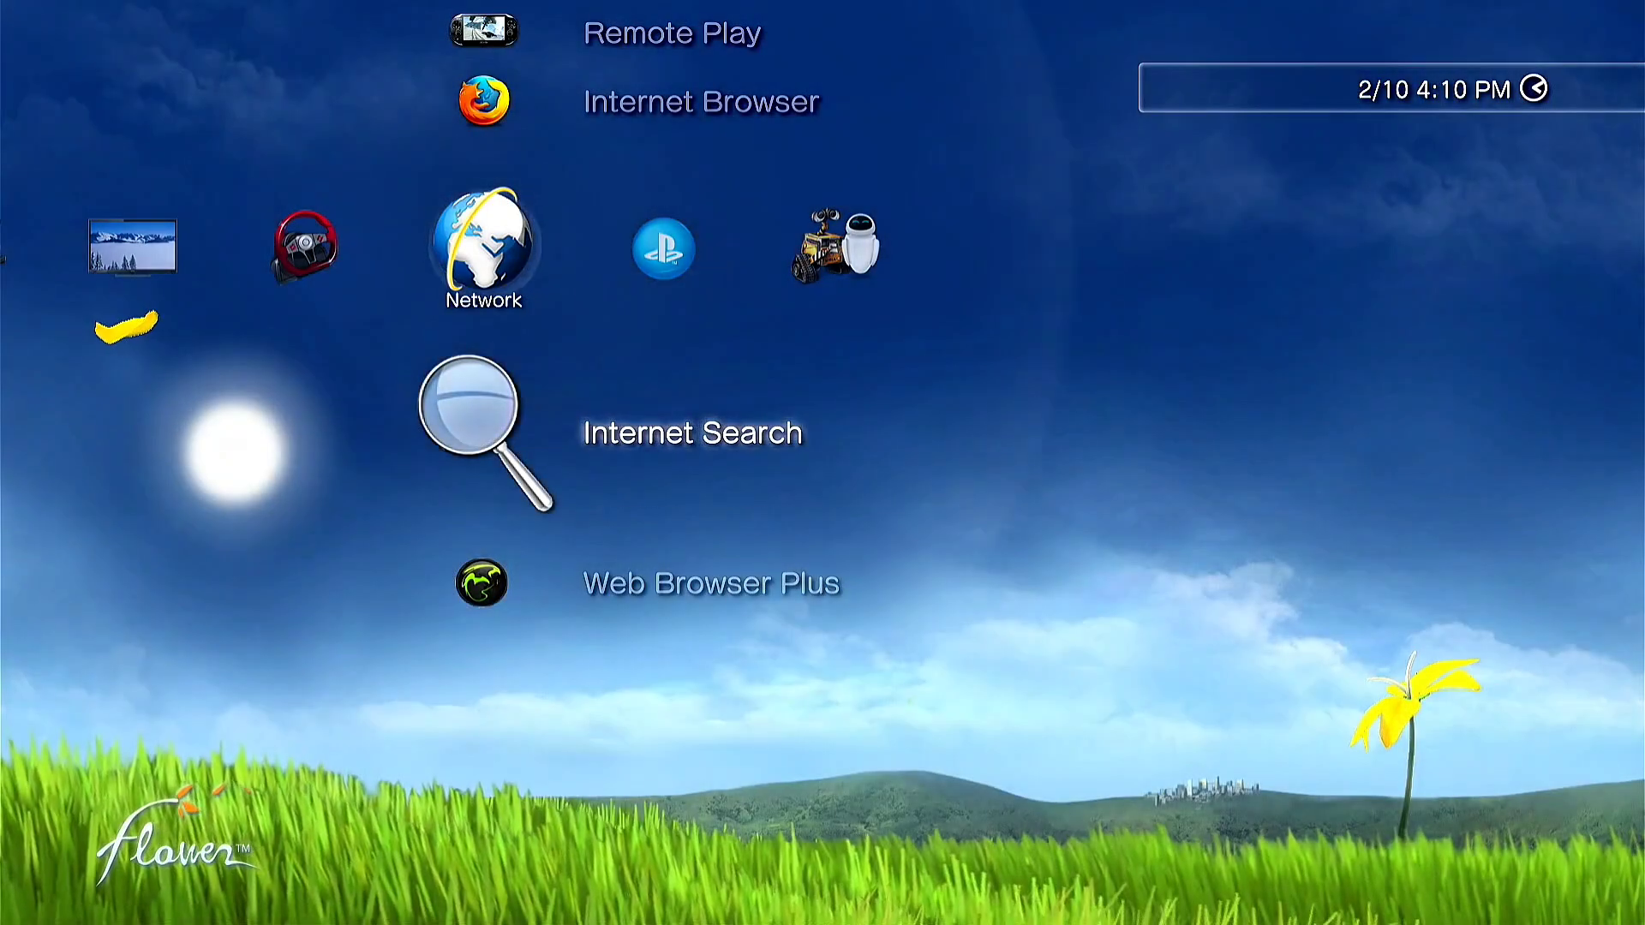
key("Up")
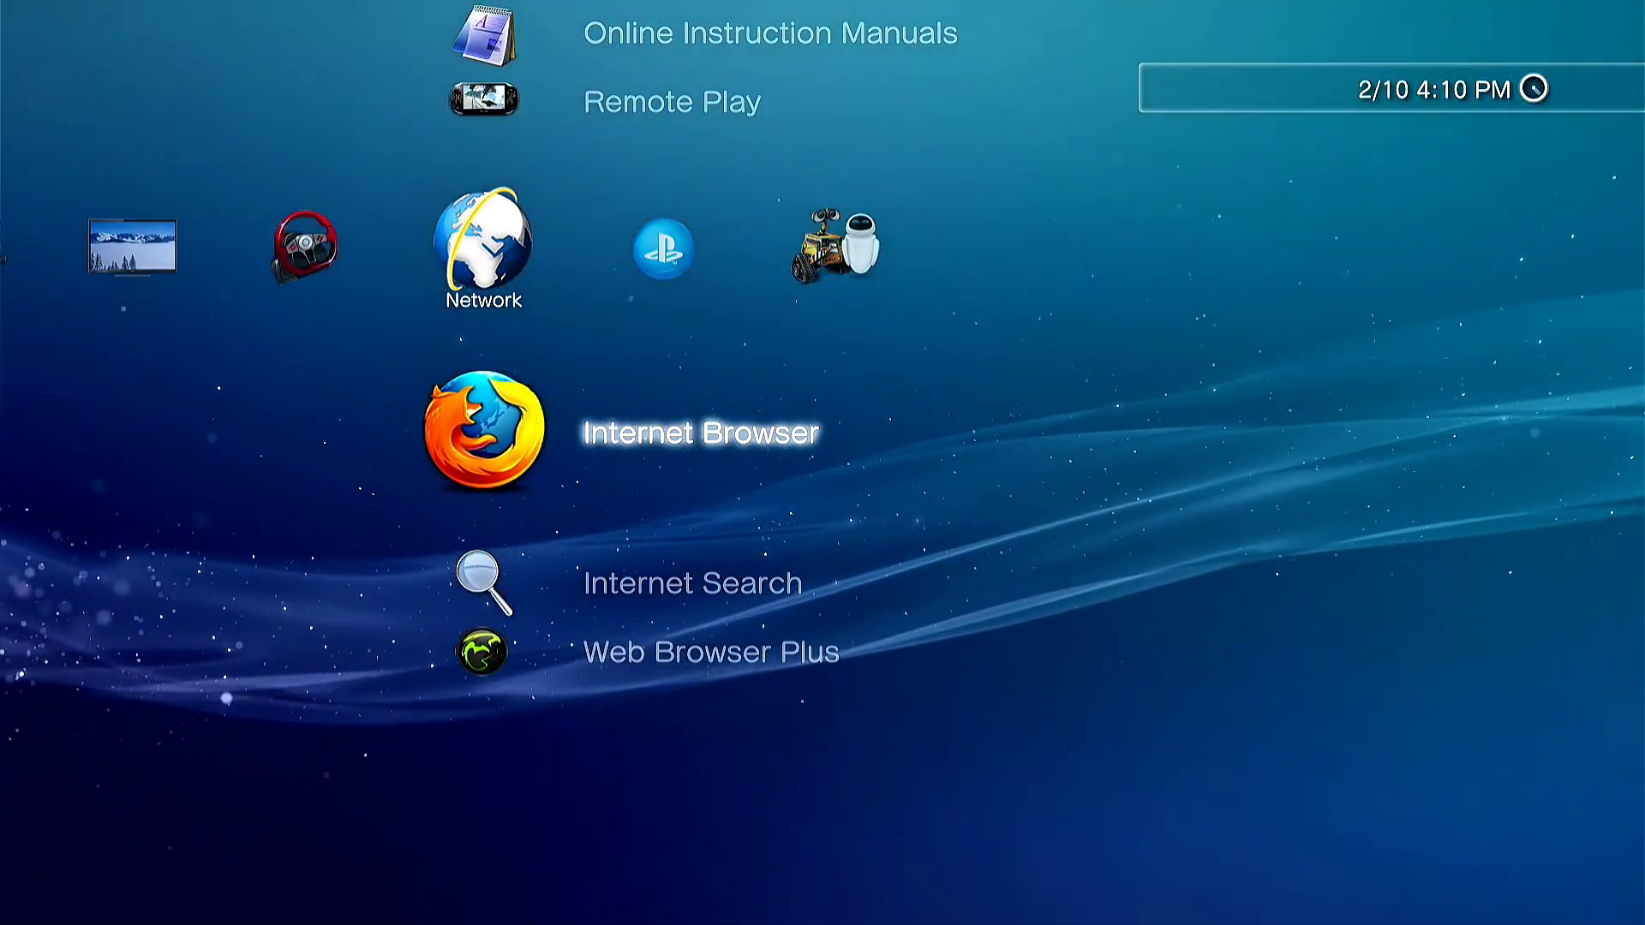
key("Return")
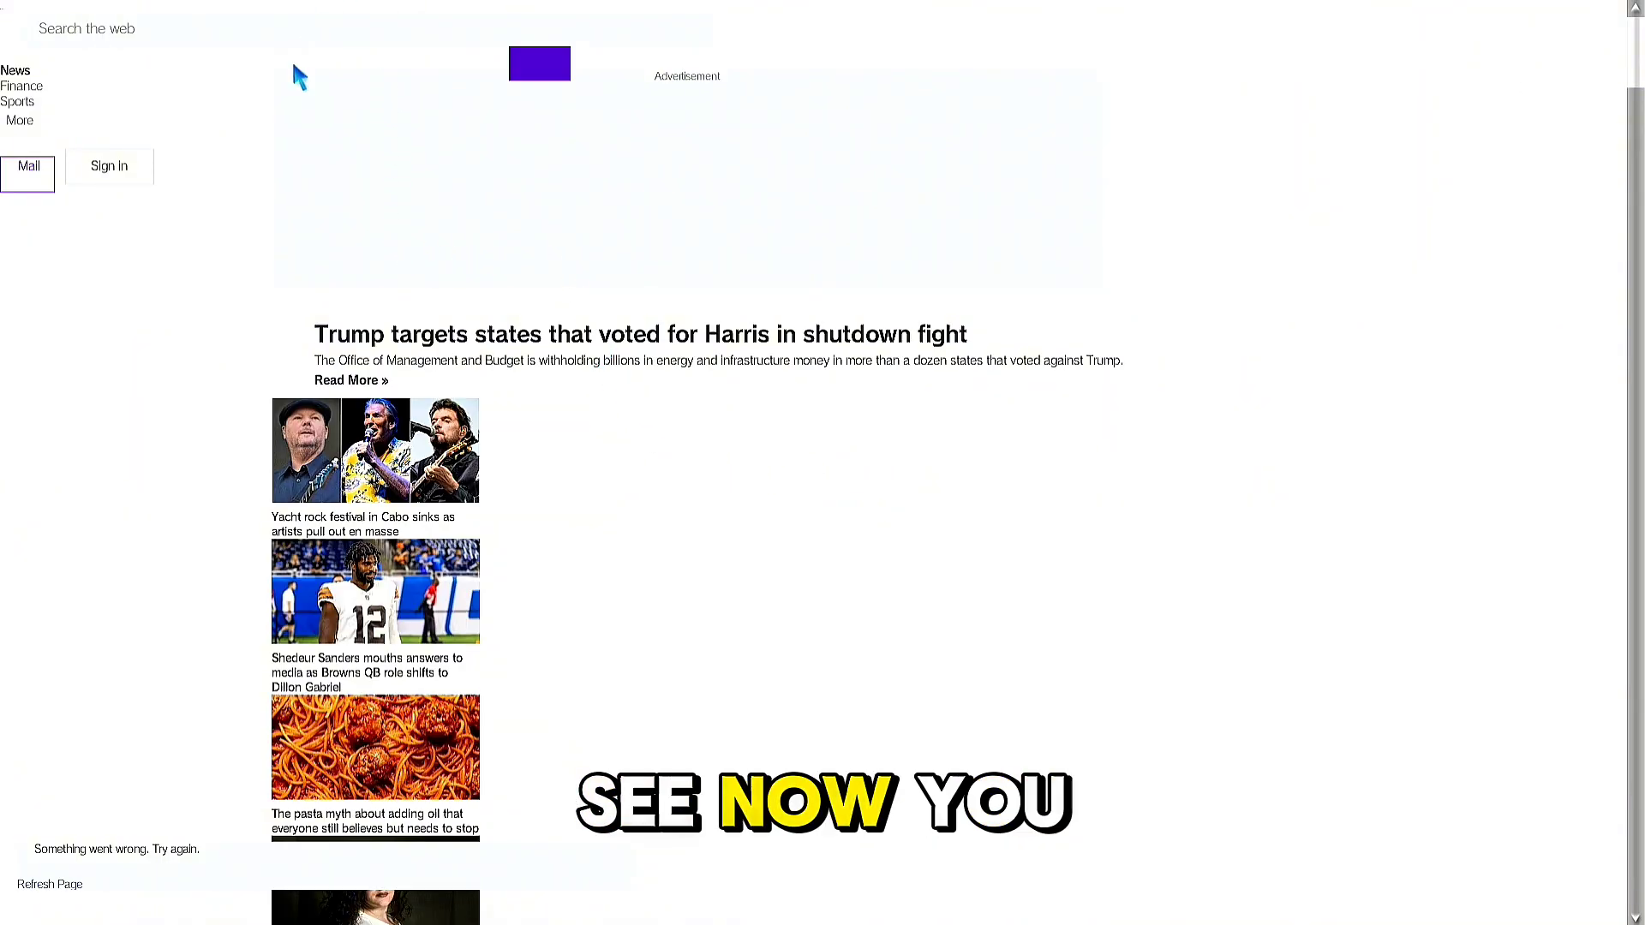
Search Yahoo for 'ps3xploit', picking it from the keyboard suggestions
left_click(203, 43)
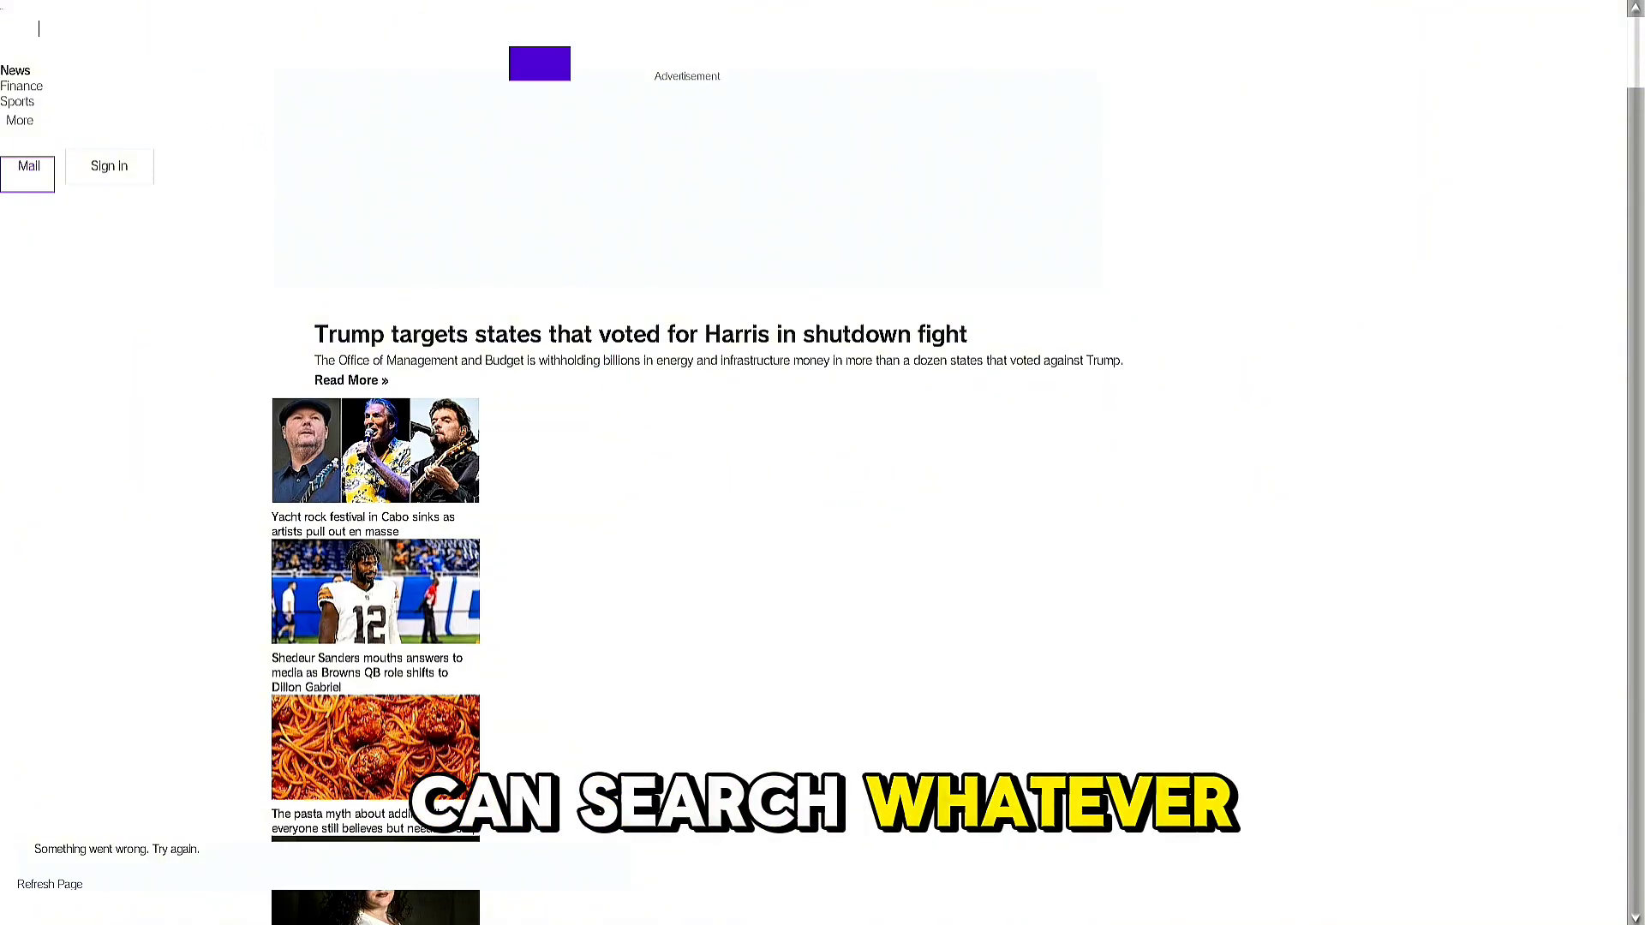
type("p")
key("Right")
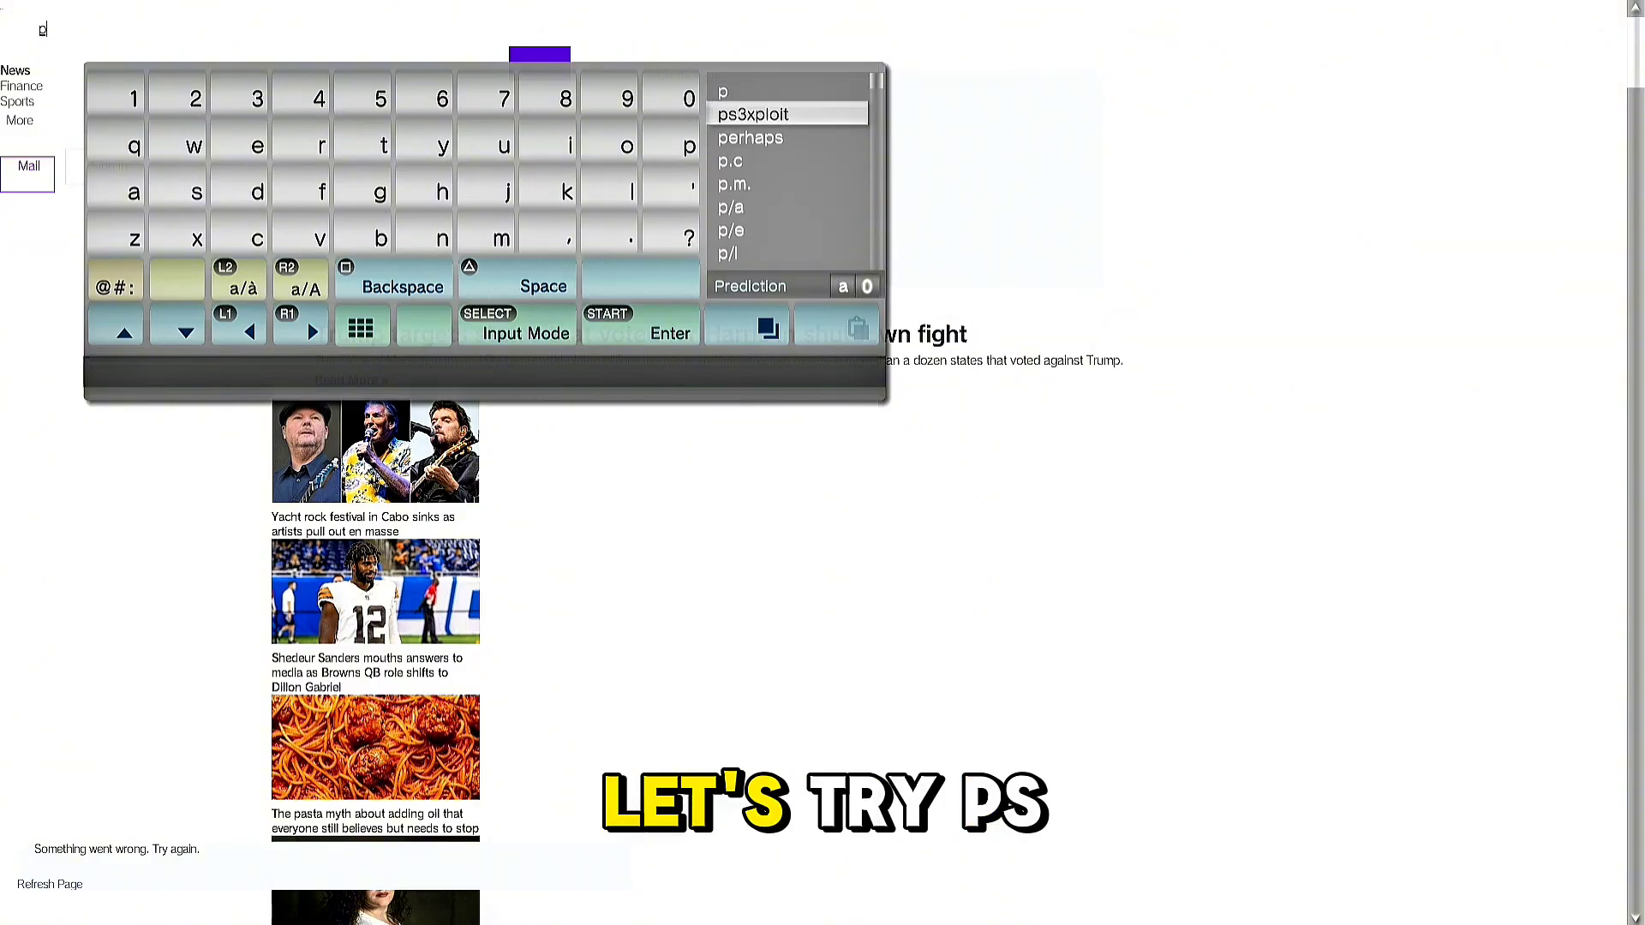
key("Return")
key("Return")
left_click(540, 66)
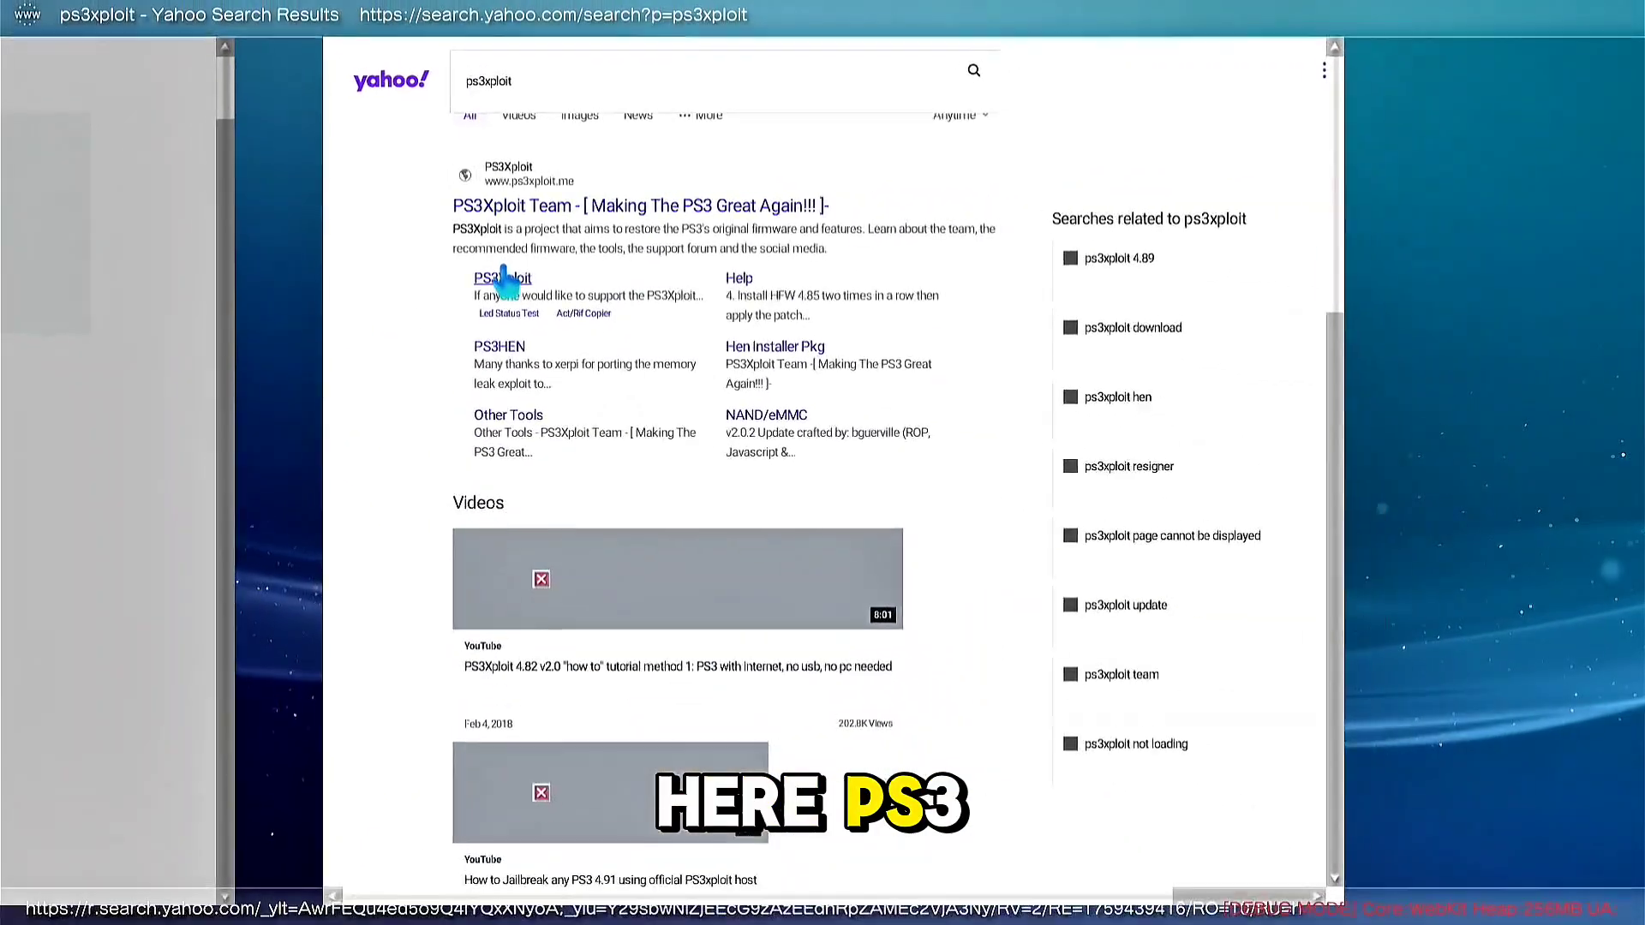
Open the PS3Xploit site from the results, then go back to Yahoo
left_click(505, 279)
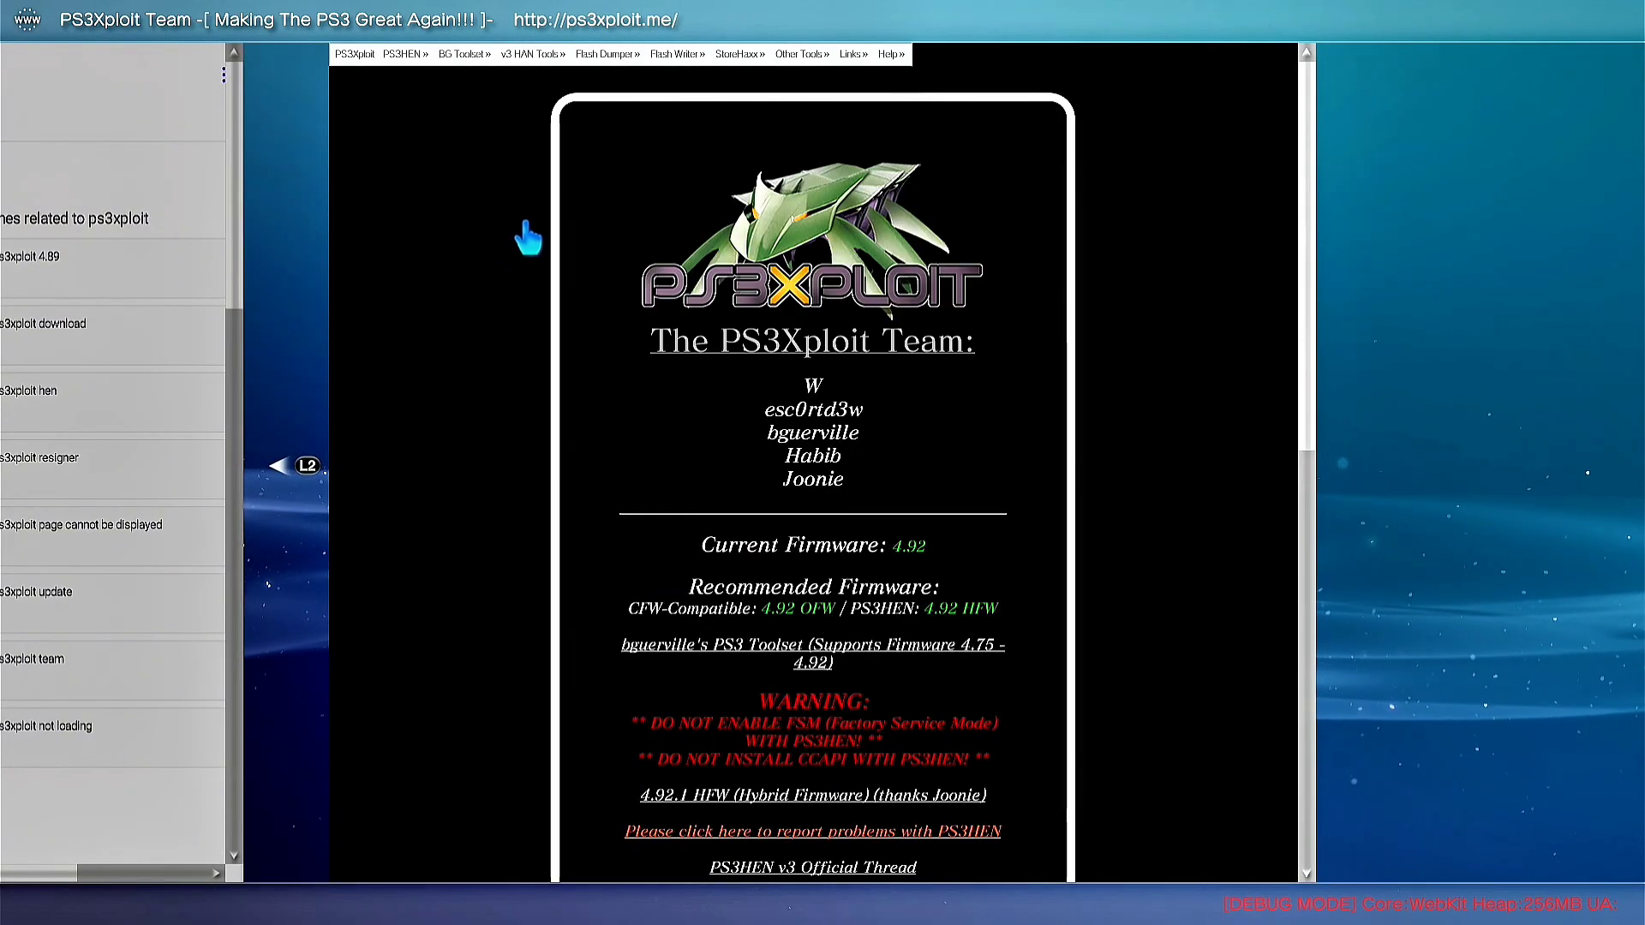
mouse_move(653, 53)
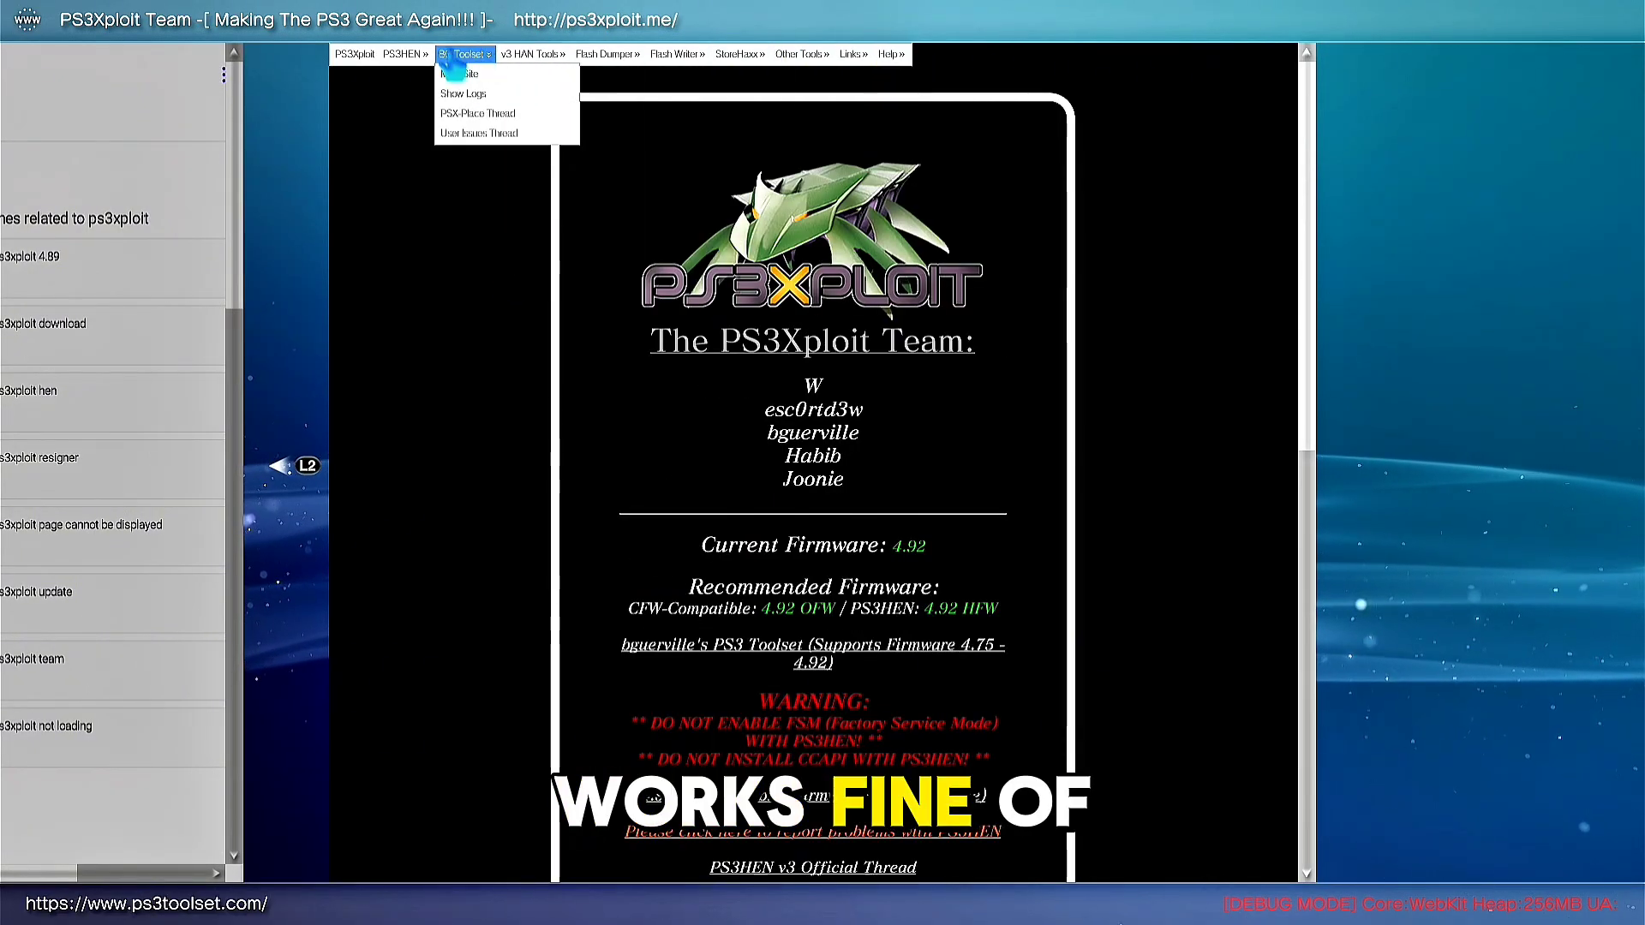
mouse_move(424, 63)
key("alt+Left")
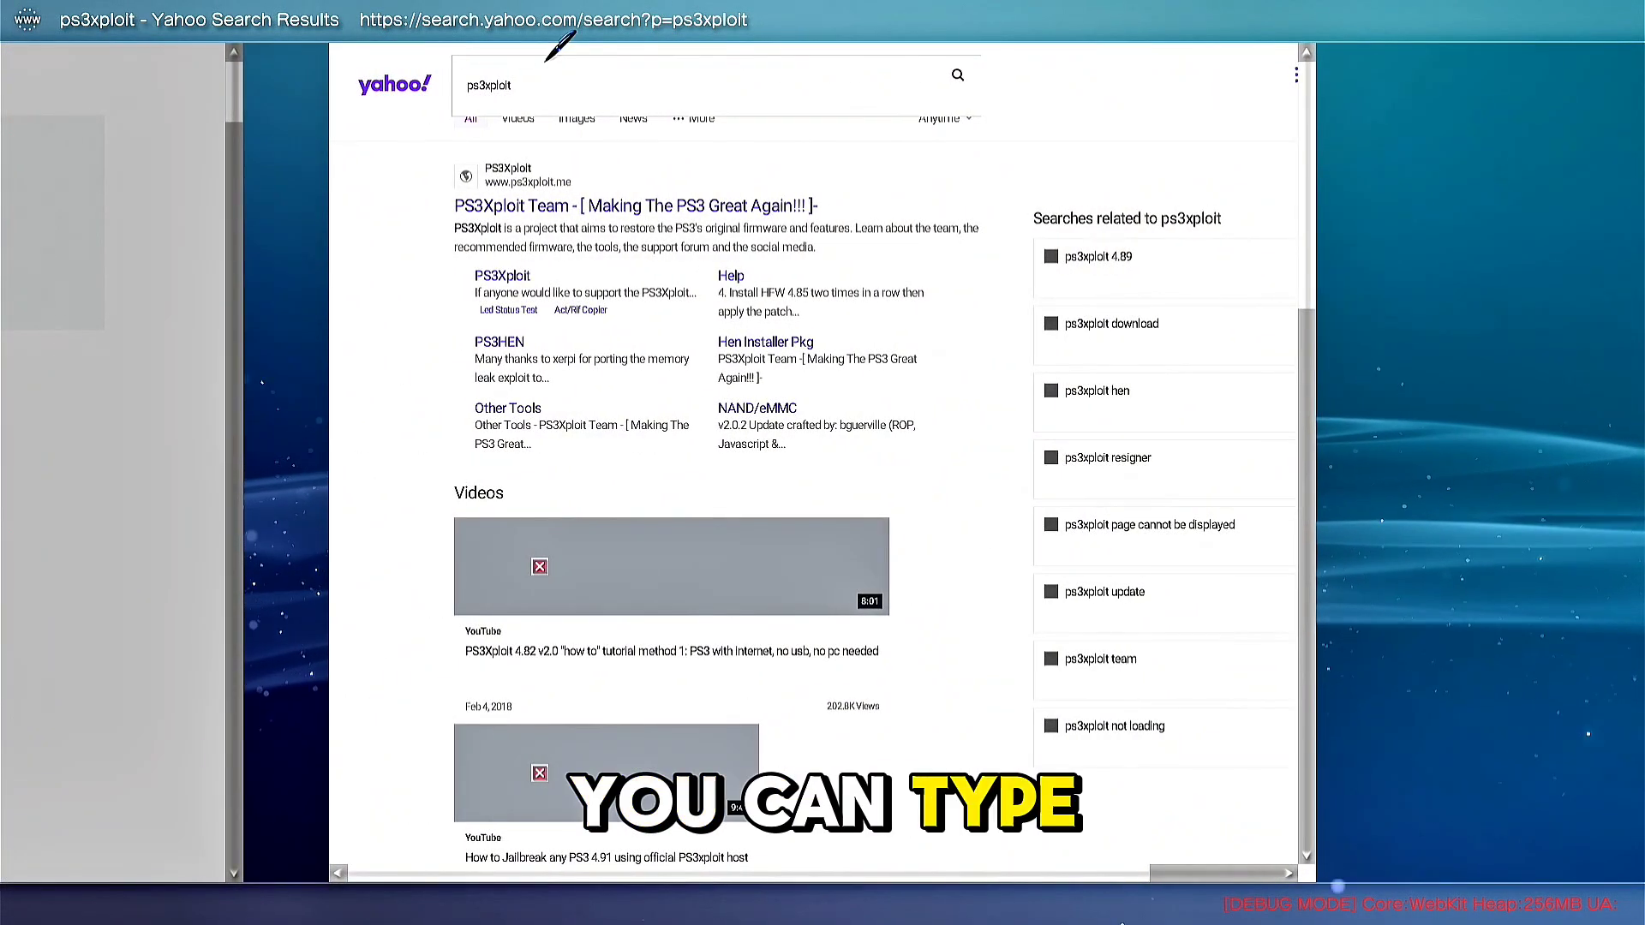
Replace the search text with the PS3 modding creator's name, search, and open their Linktree result
left_click(480, 85)
key("BackSpace")
key("BackSpace")
key("BackSpace")
key("BackSpace")
key("BackSpace")
key("BackSpace")
key("BackSpace")
key("BackSpace")
key("BackSpace")
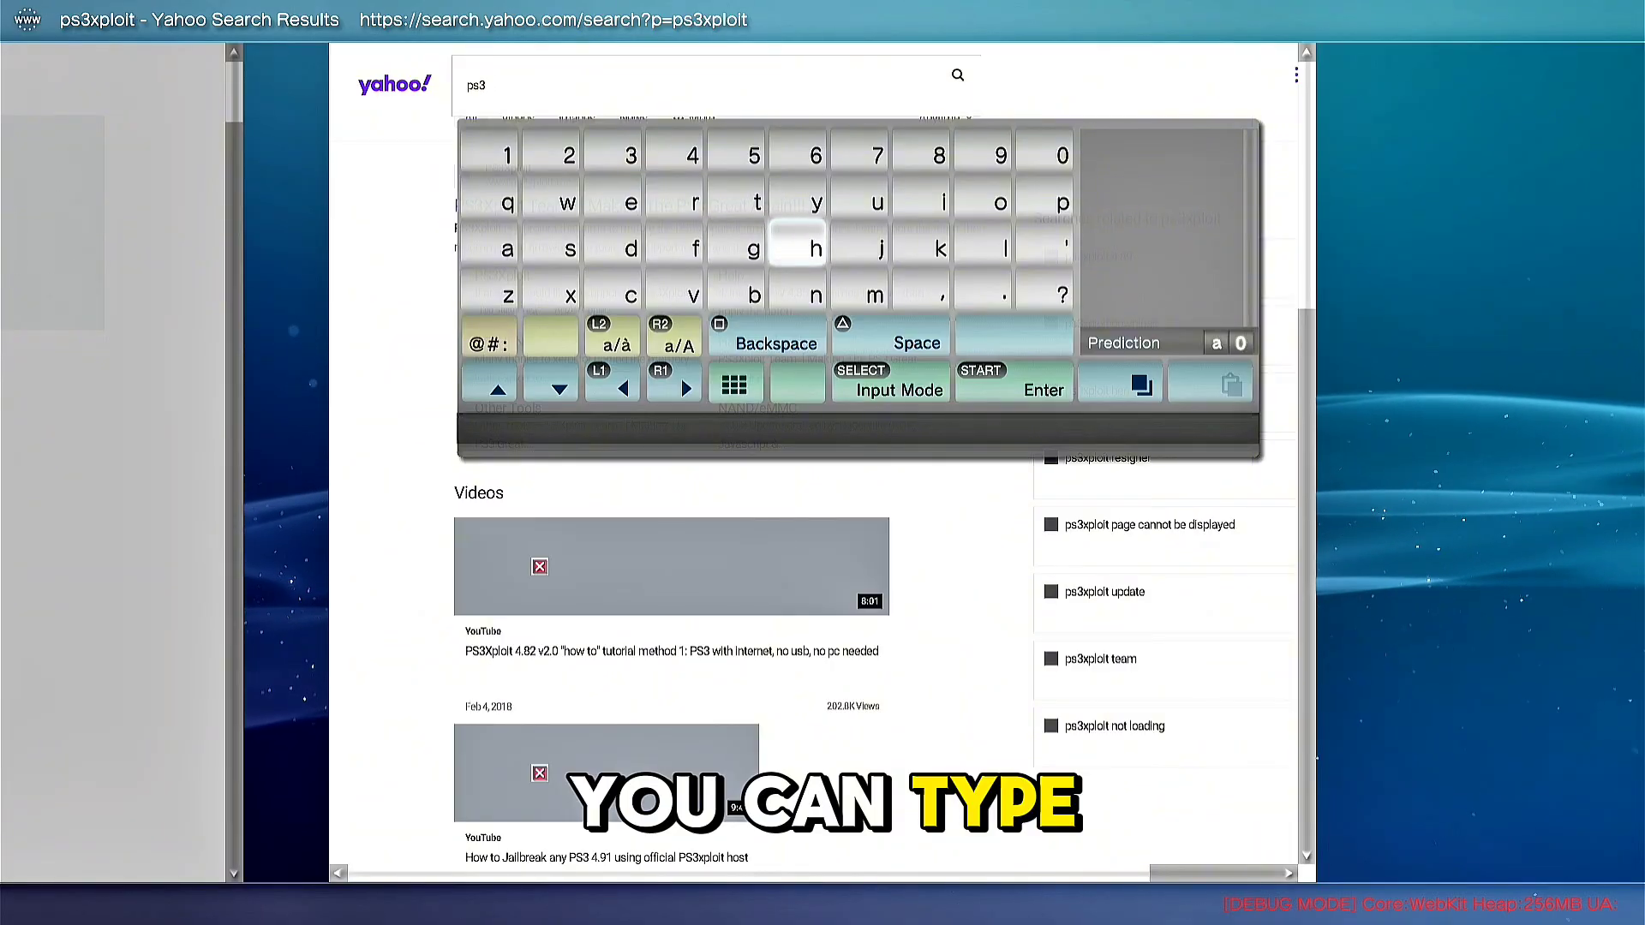
type("virusmike")
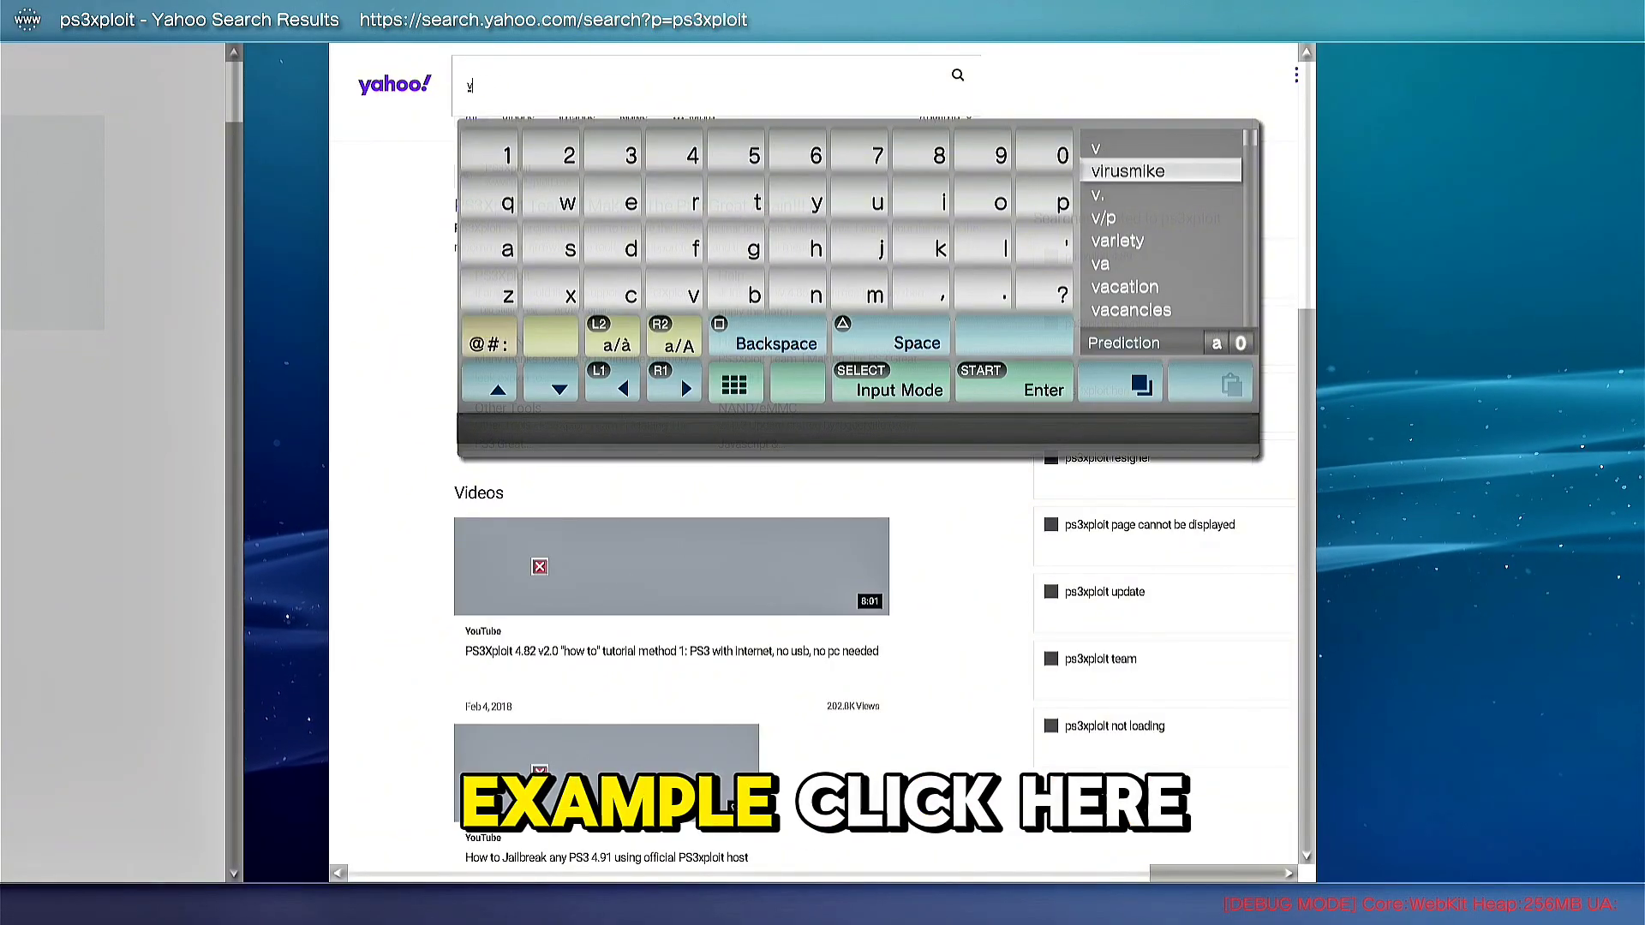
key("Return")
left_click(958, 75)
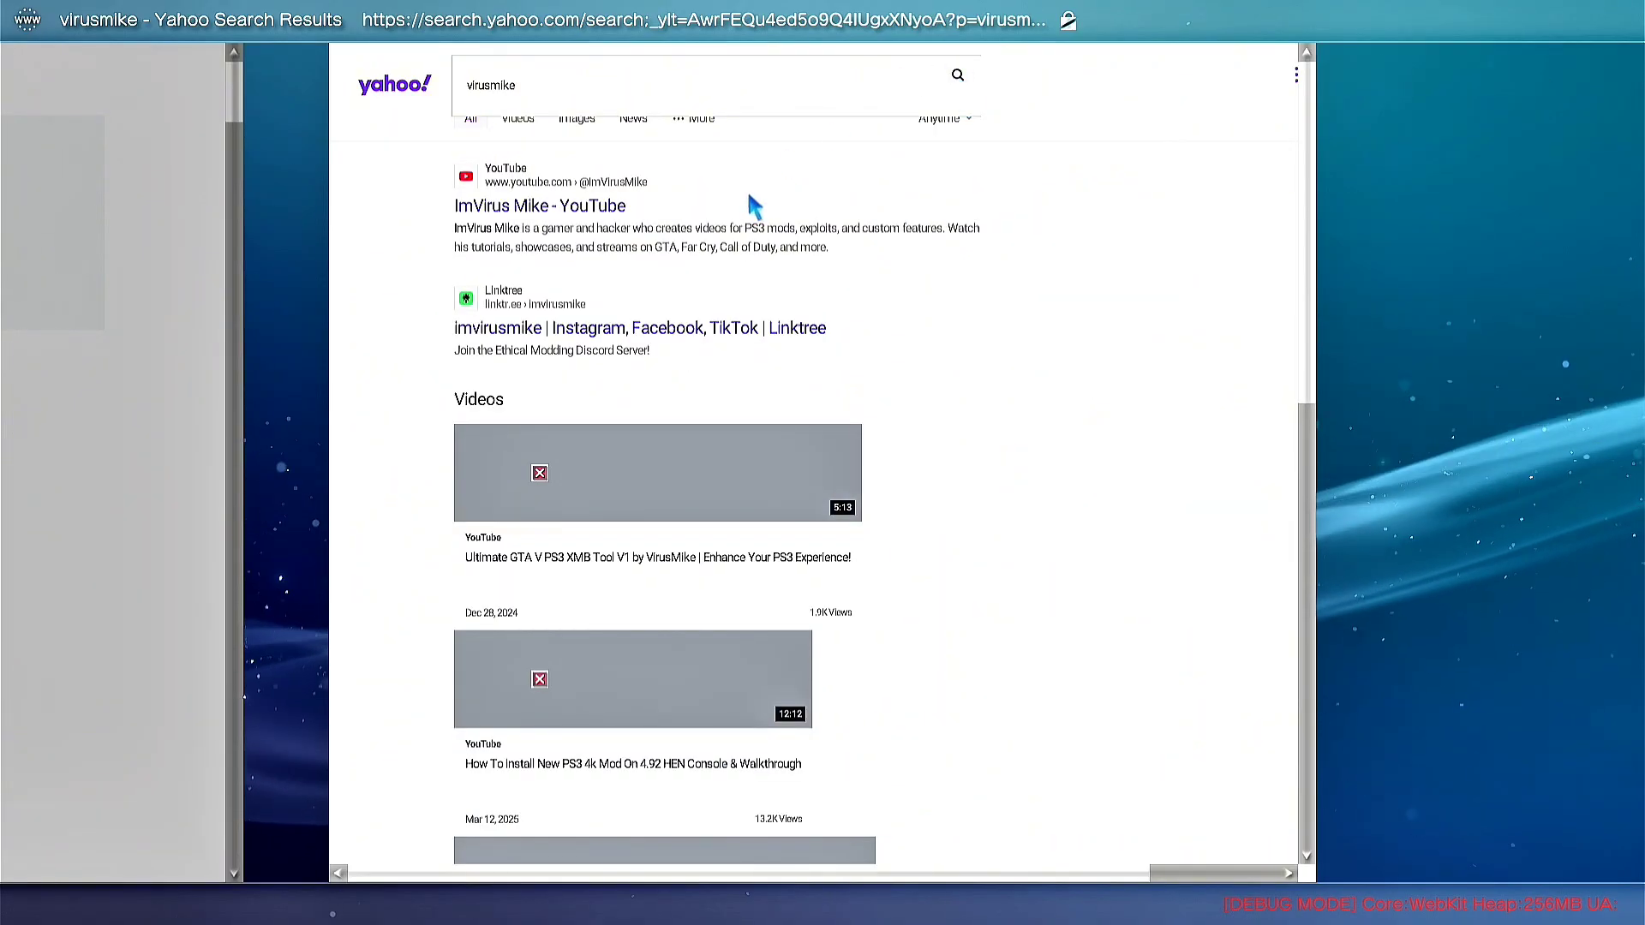
left_click(722, 328)
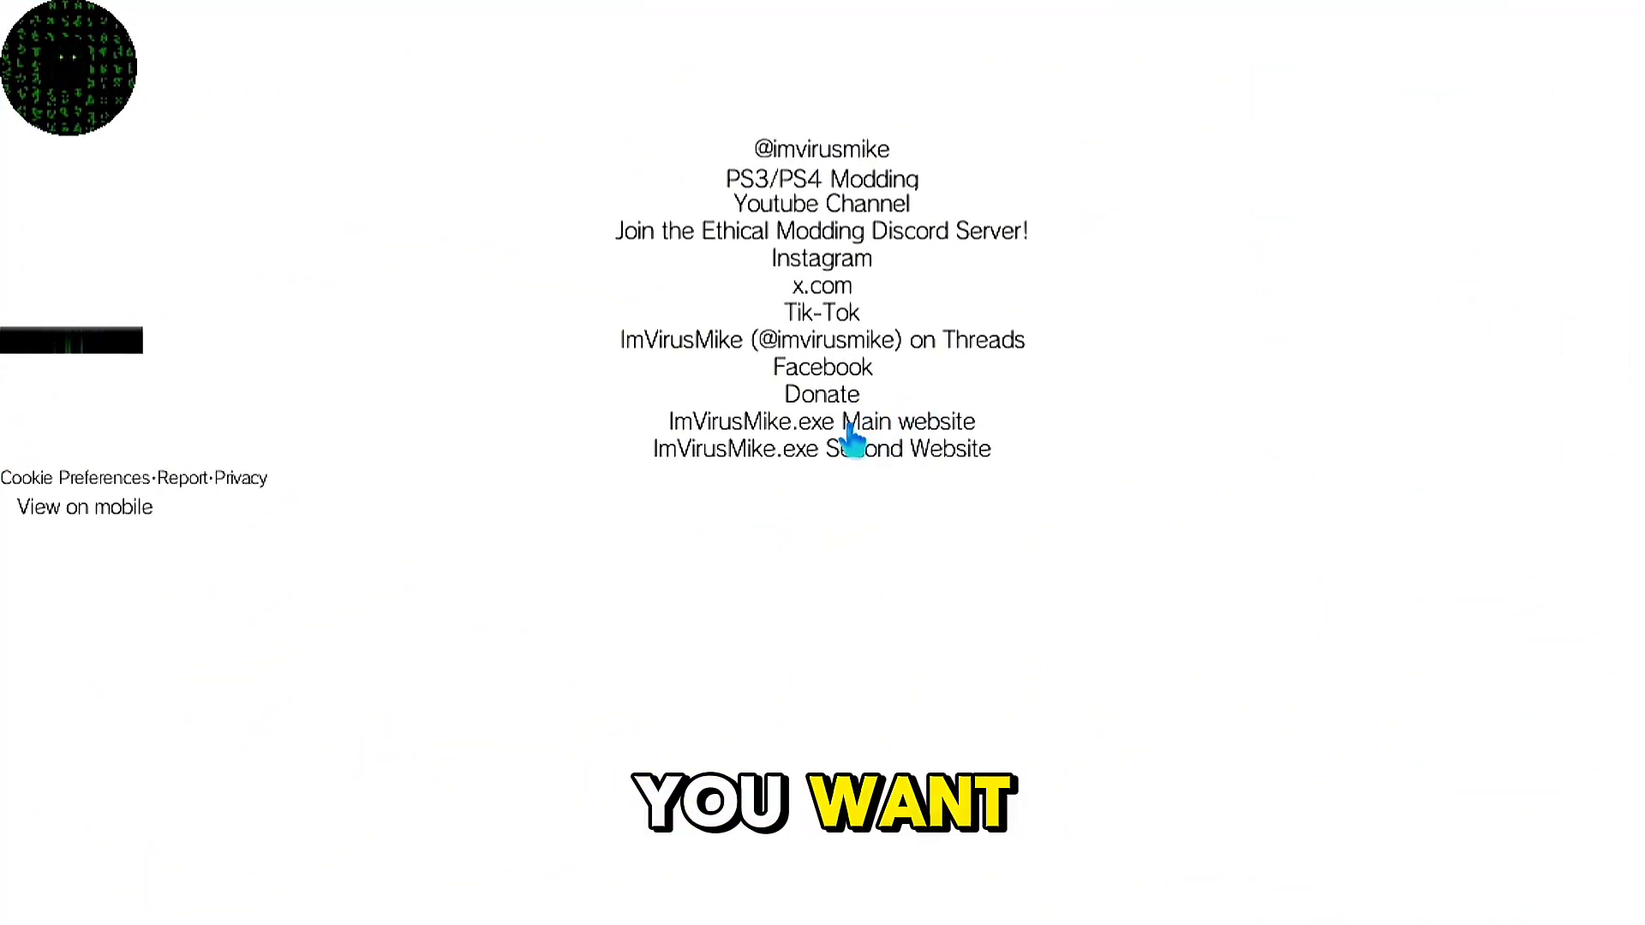
left_click(848, 423)
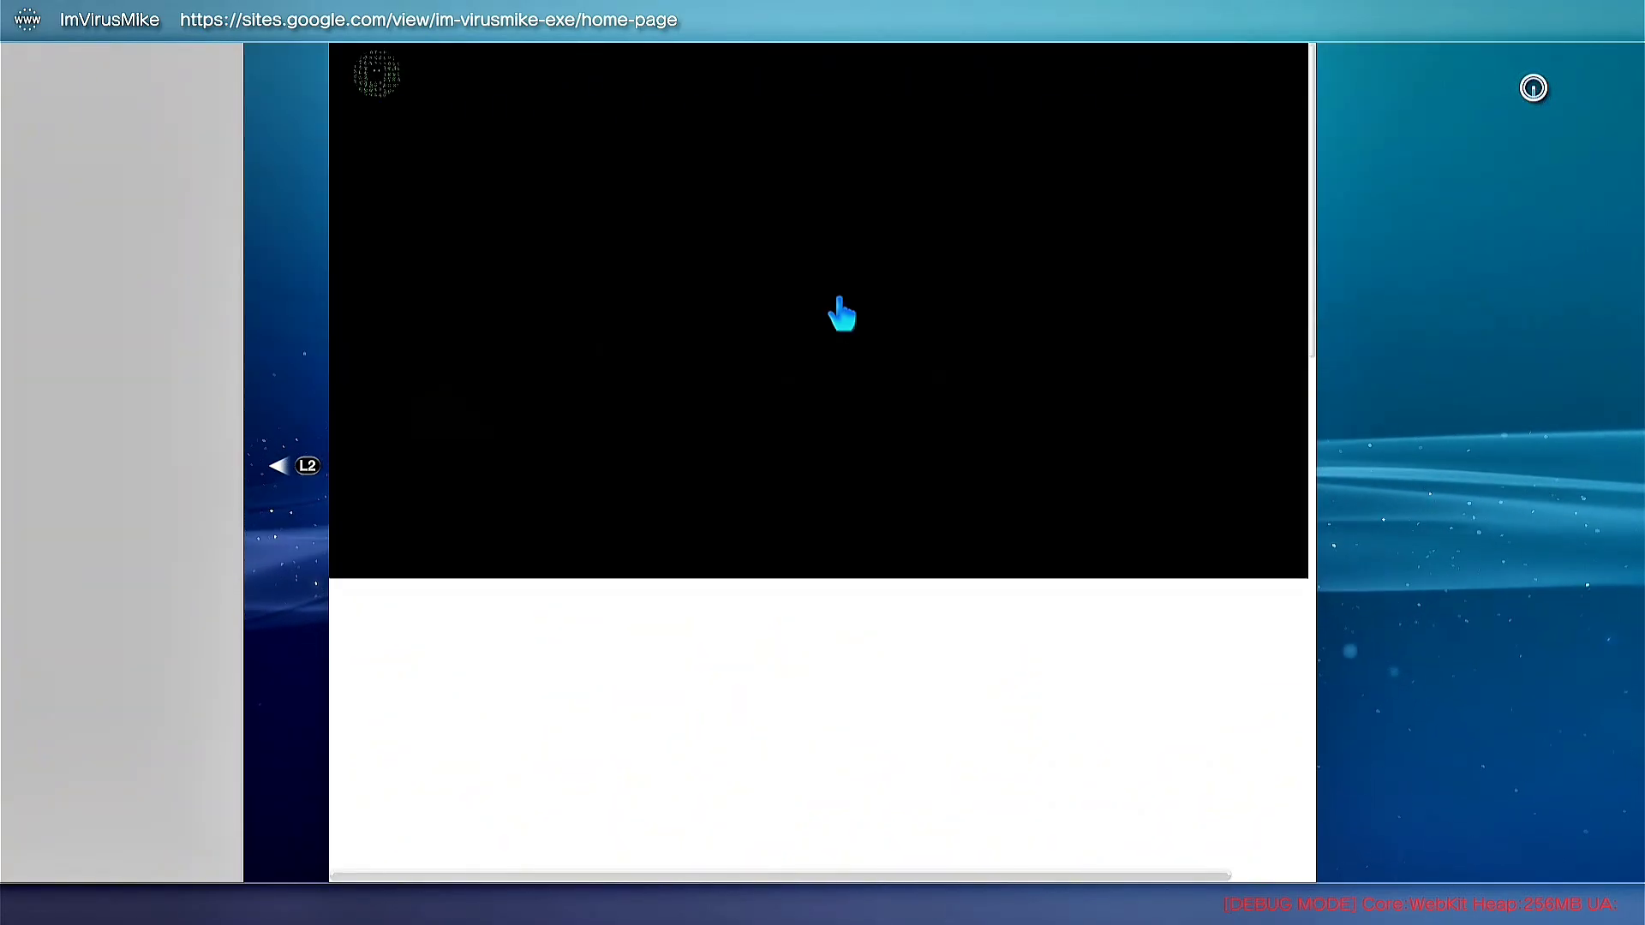
scroll(836, 891, "down", 5)
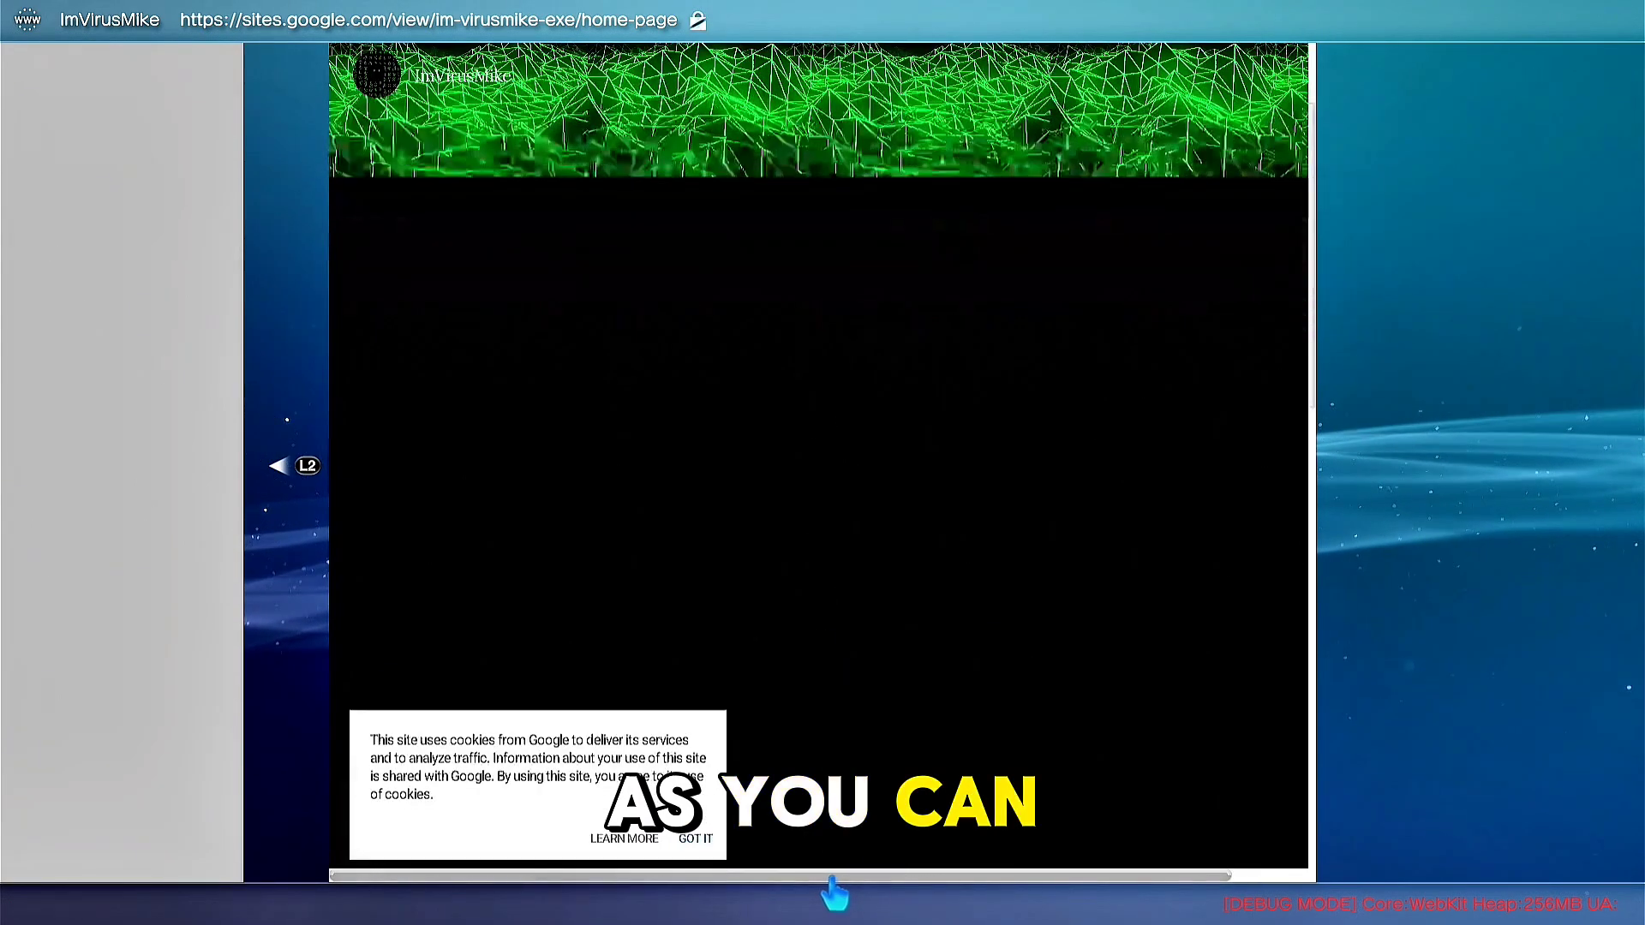
scroll(835, 891, "down", 4)
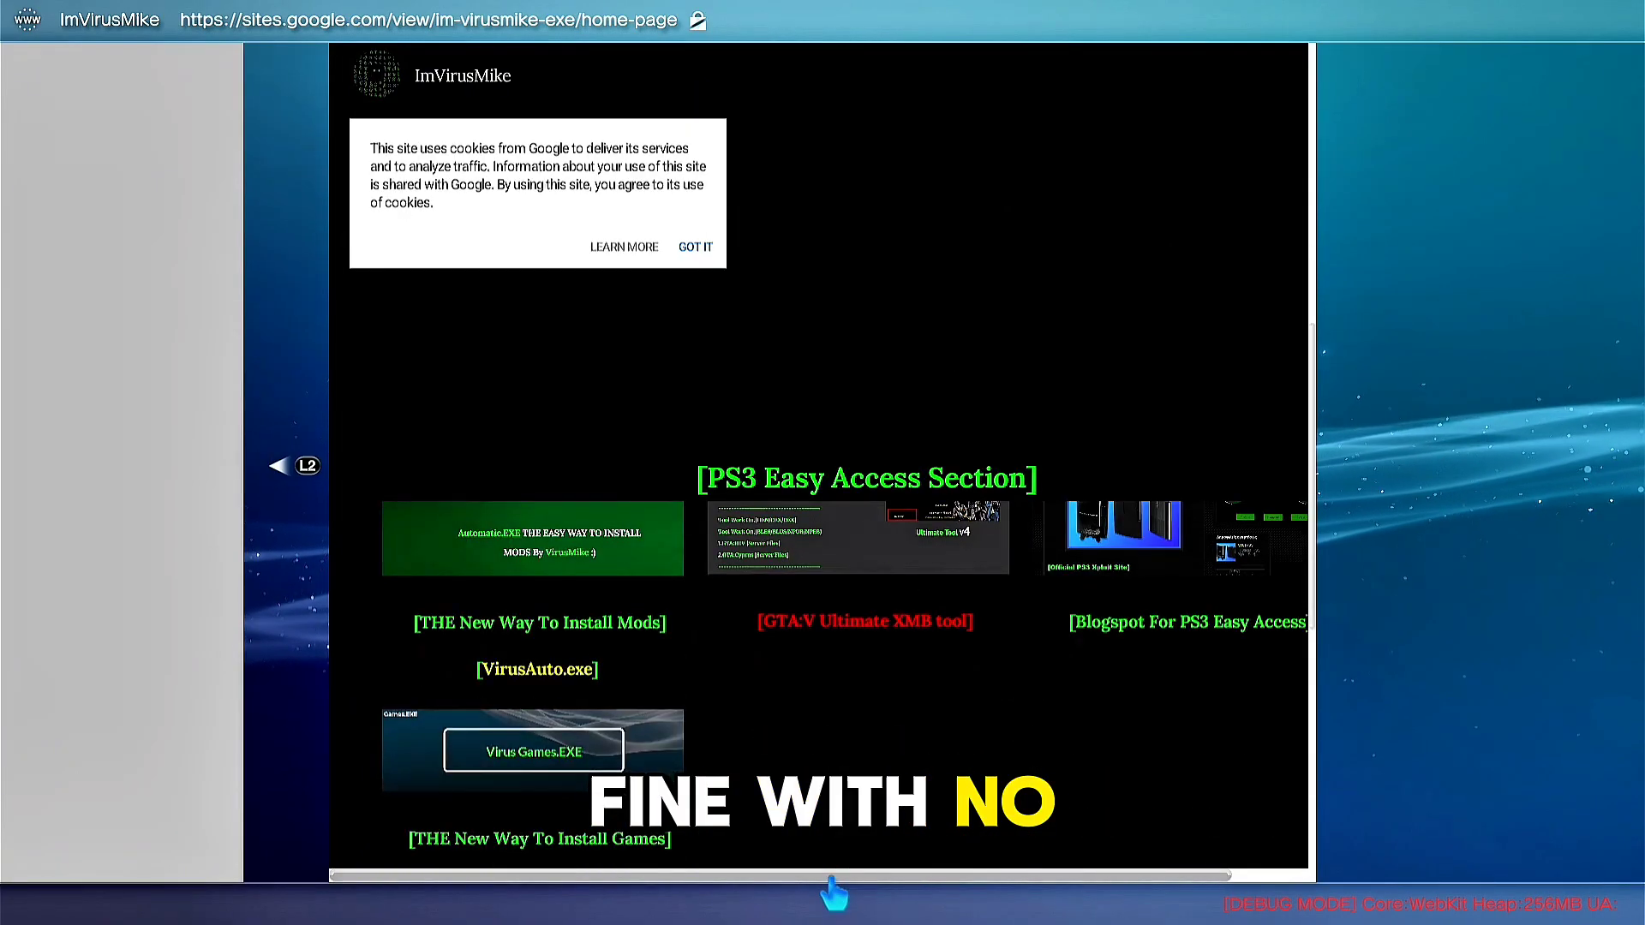
left_click(913, 833)
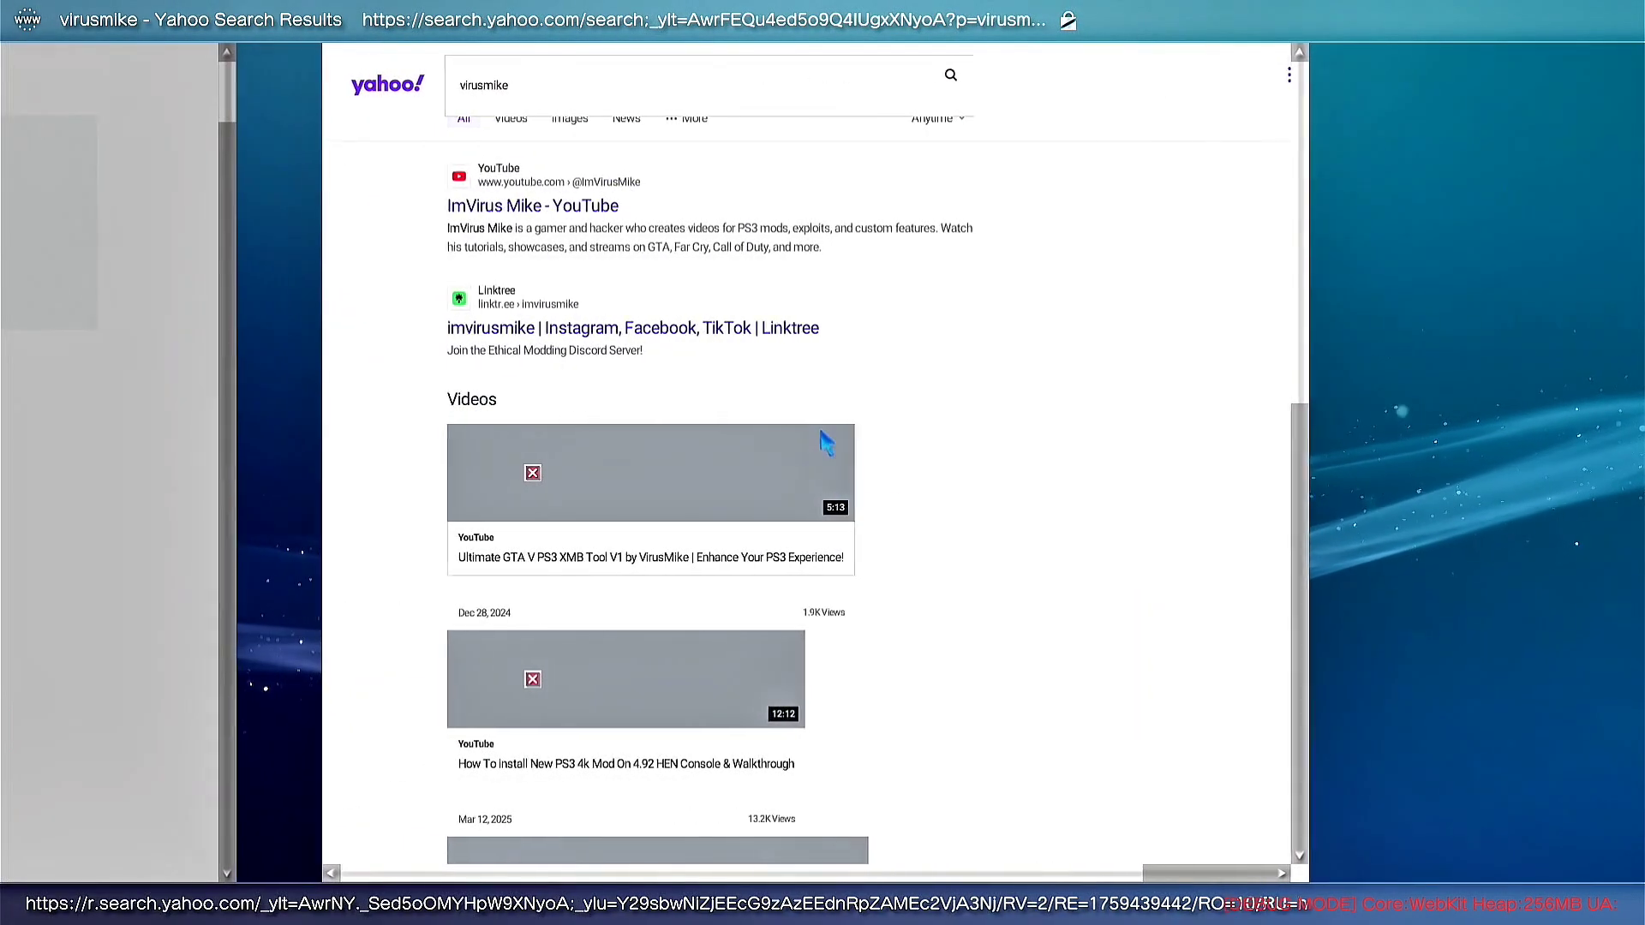
left_click(810, 82)
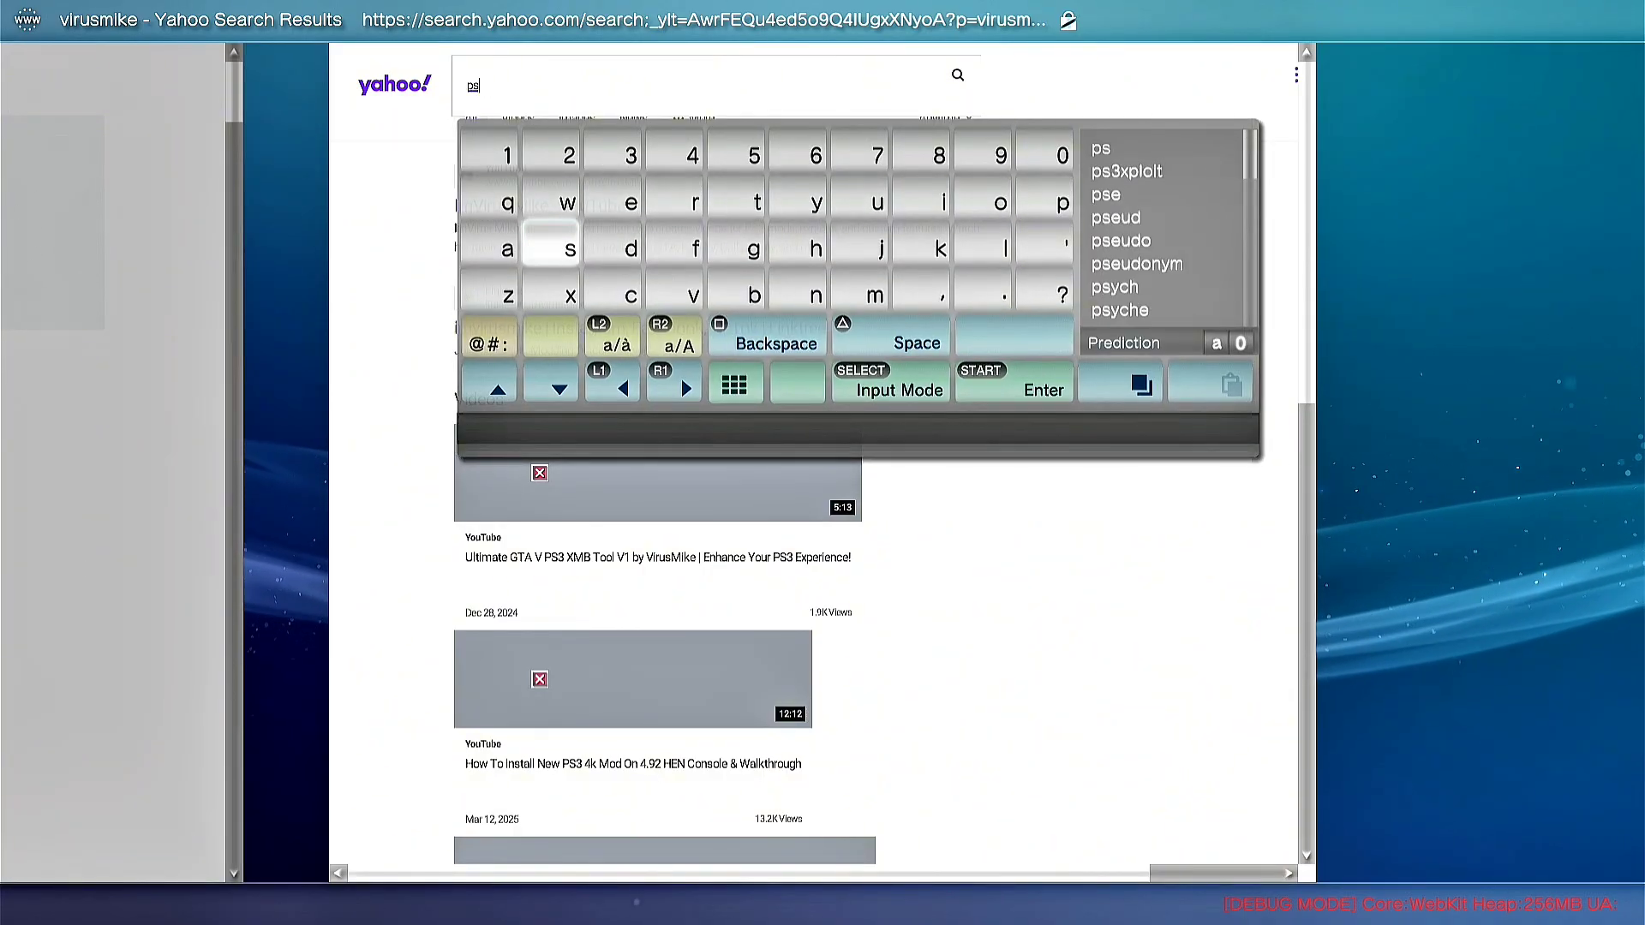
Spell out 'ps3themes' in the Yahoo search box with the on-screen keyboard
type("ps3")
key("Down")
key("Down")
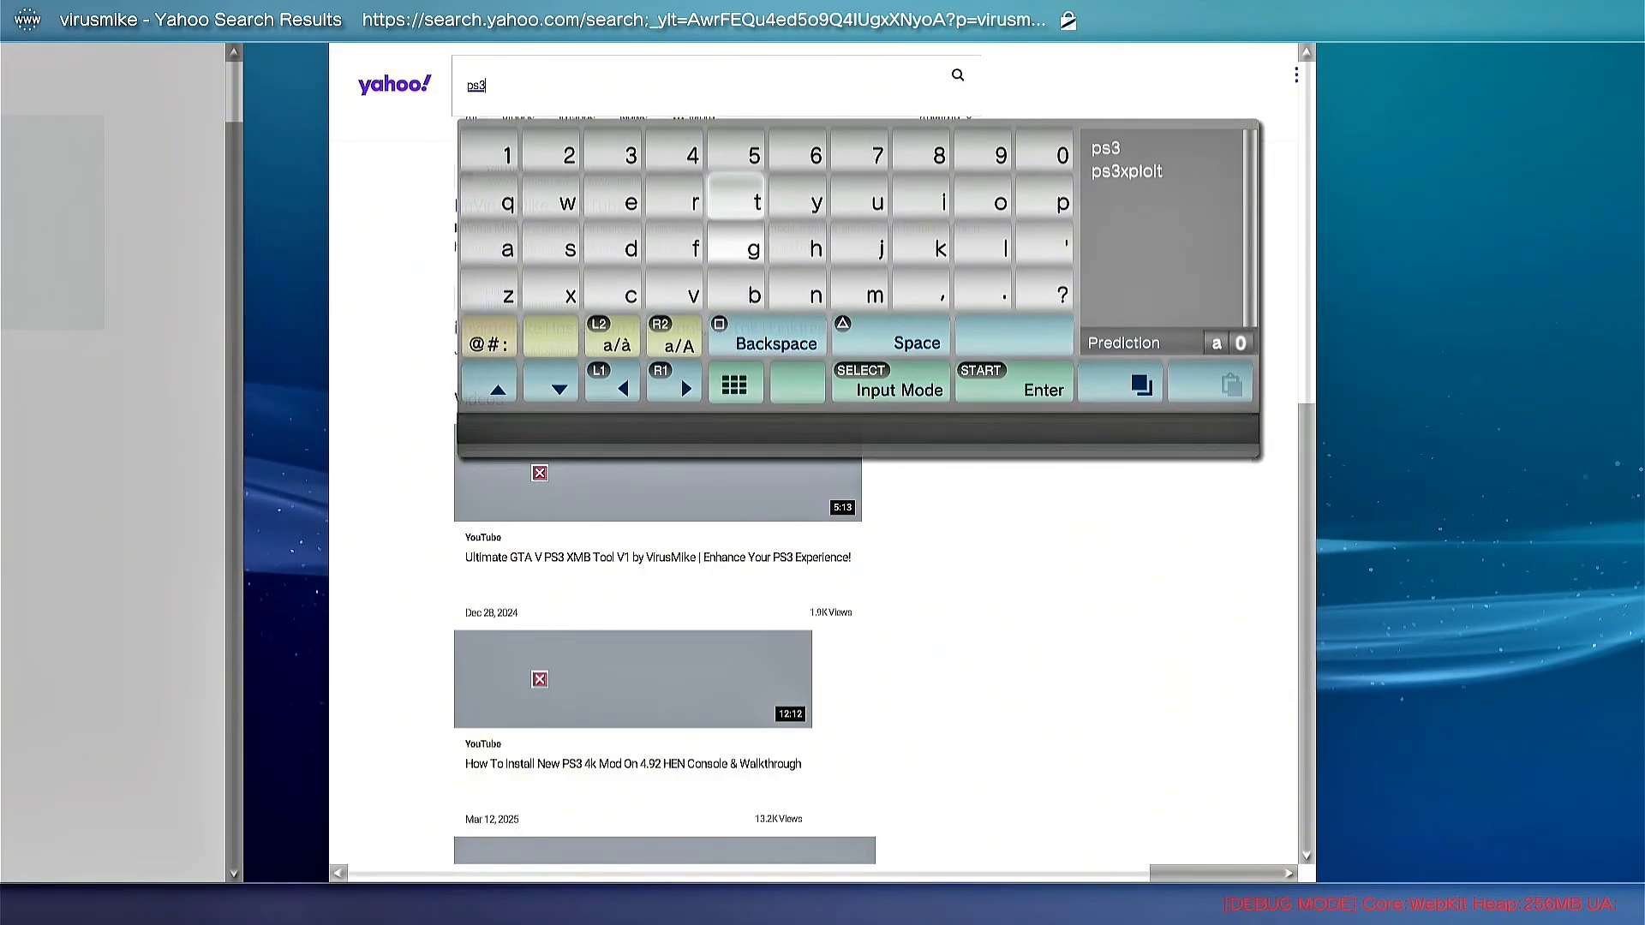
type("th")
key("Right")
key("Left")
key("Left")
key("Left")
key("Left")
key("Up")
type("e")
key("Down")
key("Down")
key("Right")
key("Right")
key("Right")
key("Right")
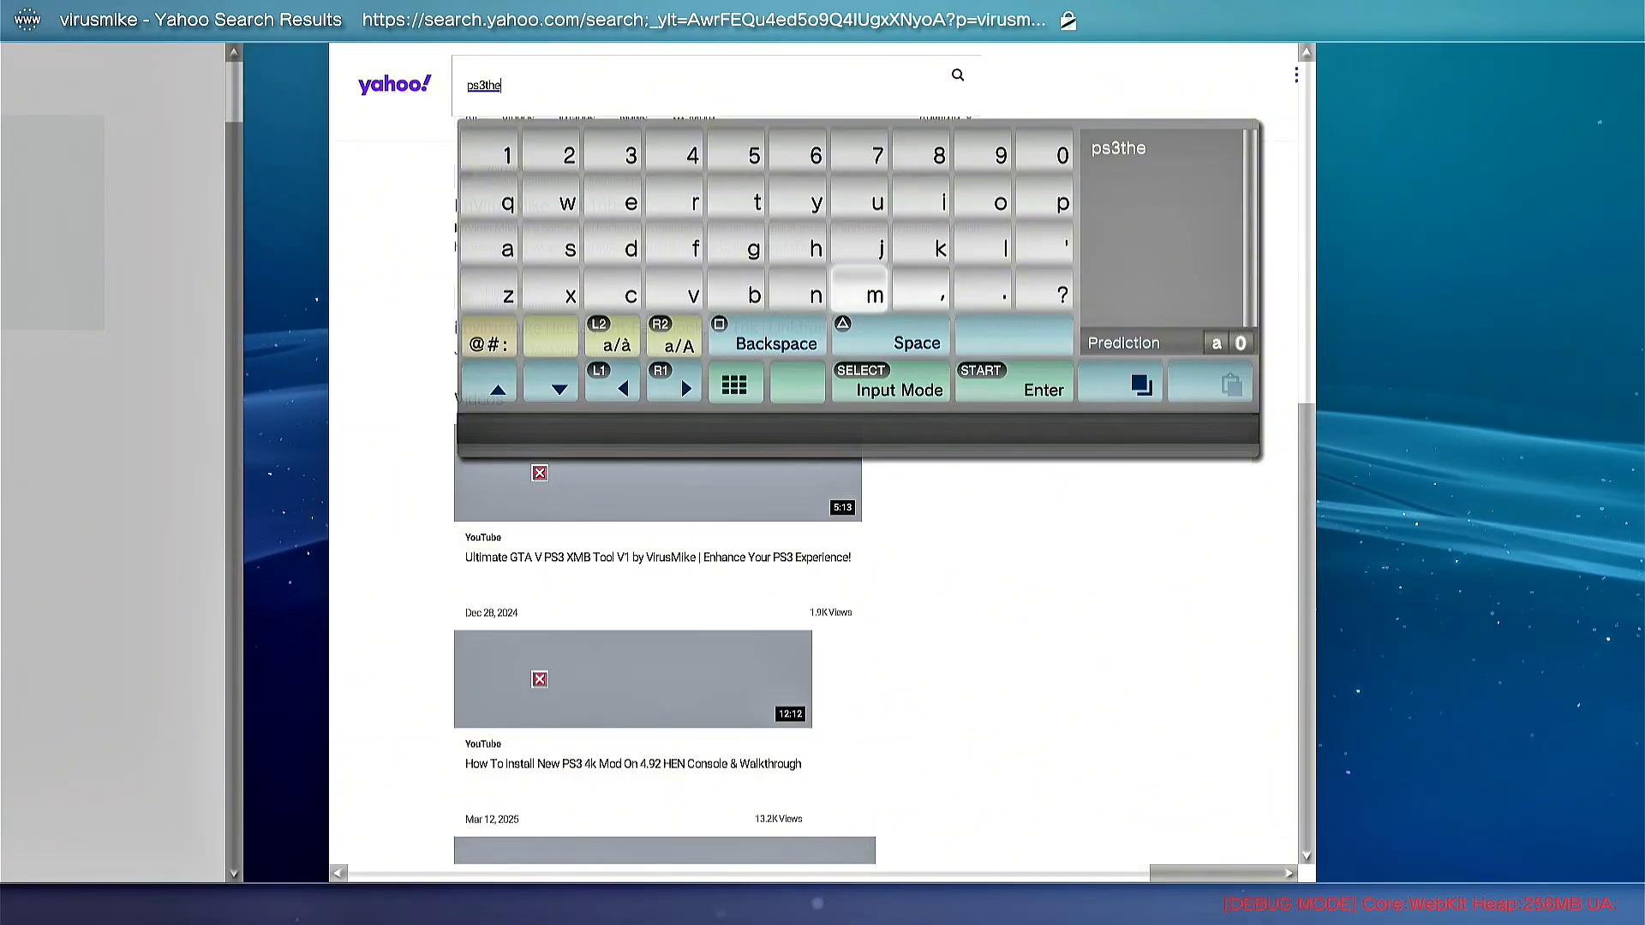
type("m")
key("Left")
key("Left")
key("Left")
key("Left")
key("Up")
key("Up")
type("e")
key("Down")
key("Left")
type("s")
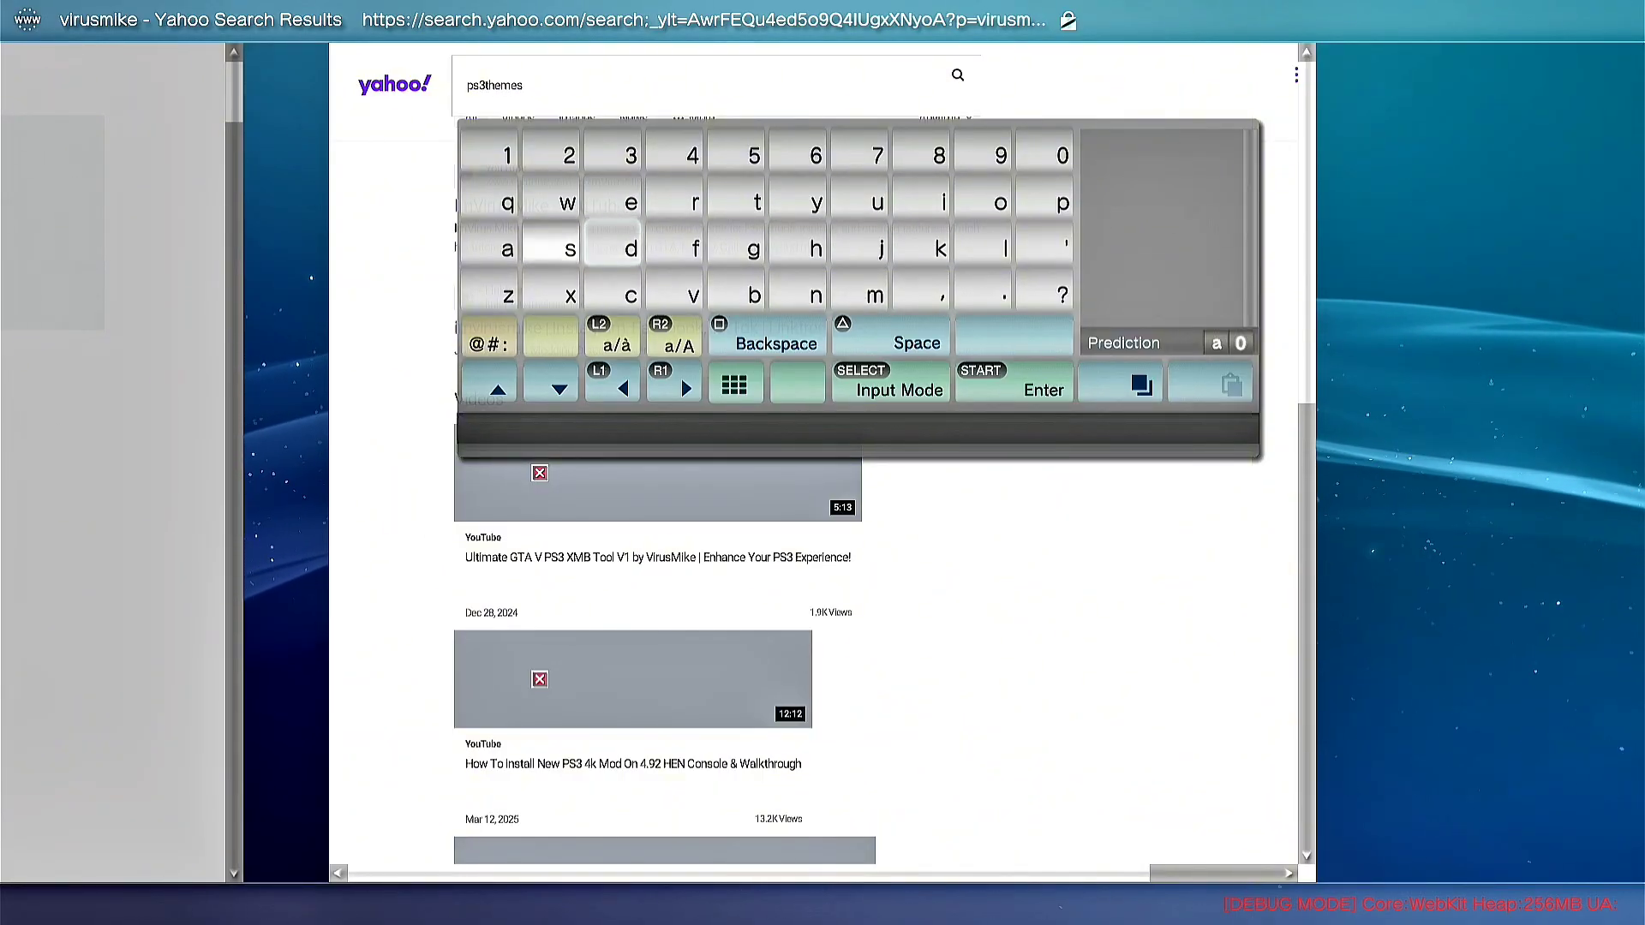
Run the ps3themes search and open the 'PS3 Themes - #1 Resource' result
key("Return")
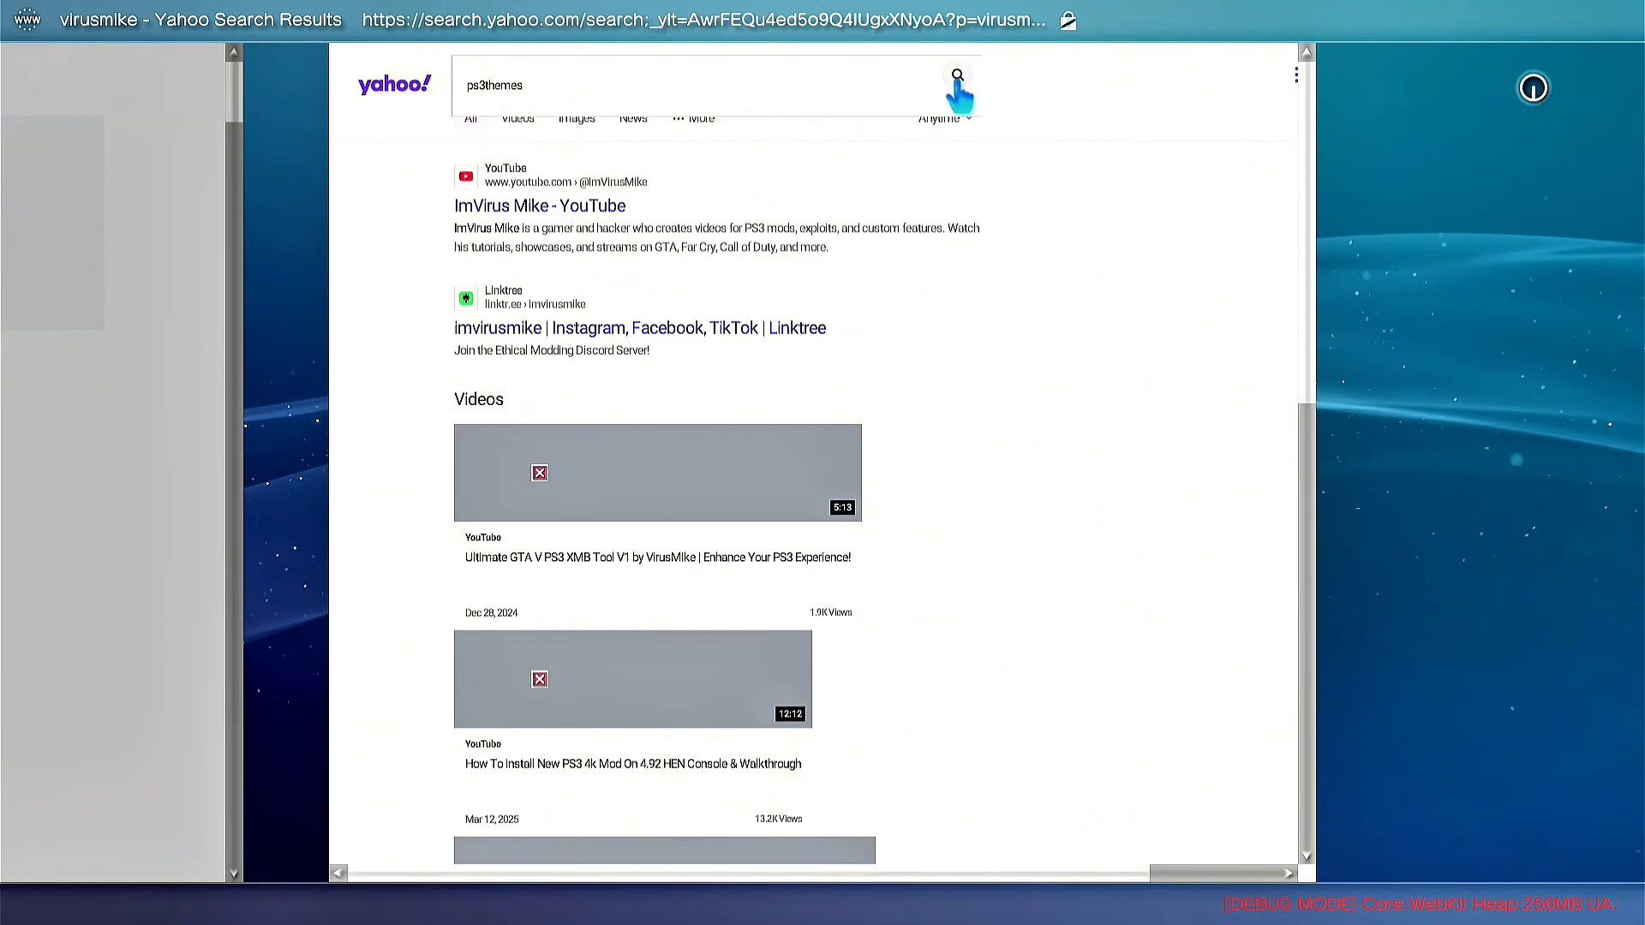
left_click(956, 79)
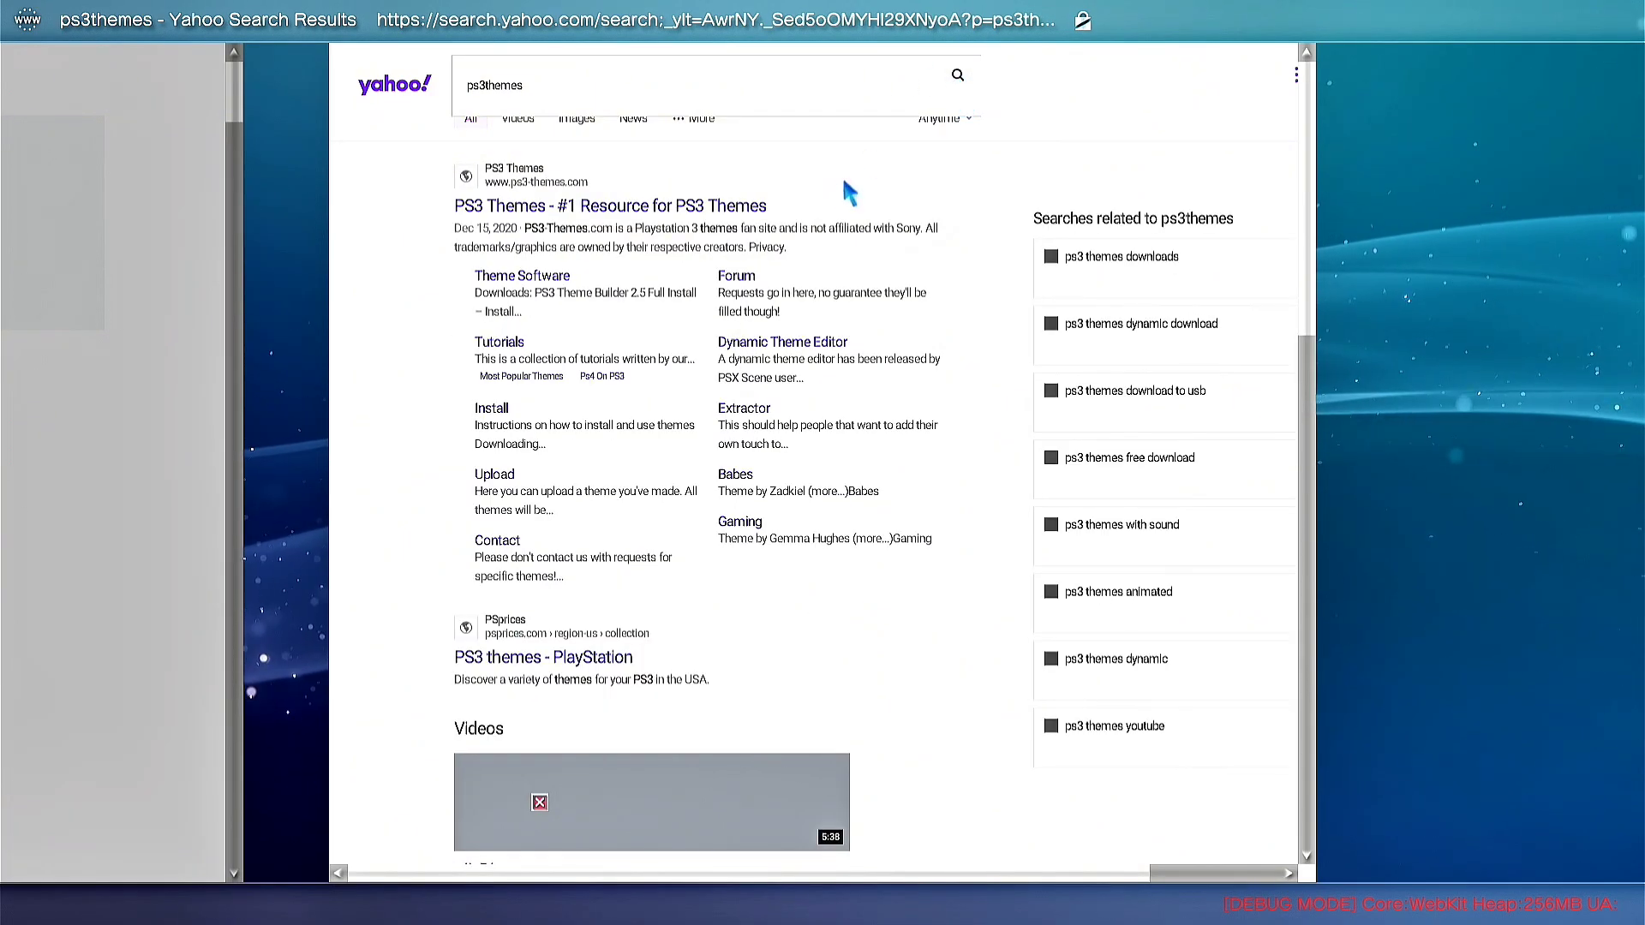
left_click(714, 210)
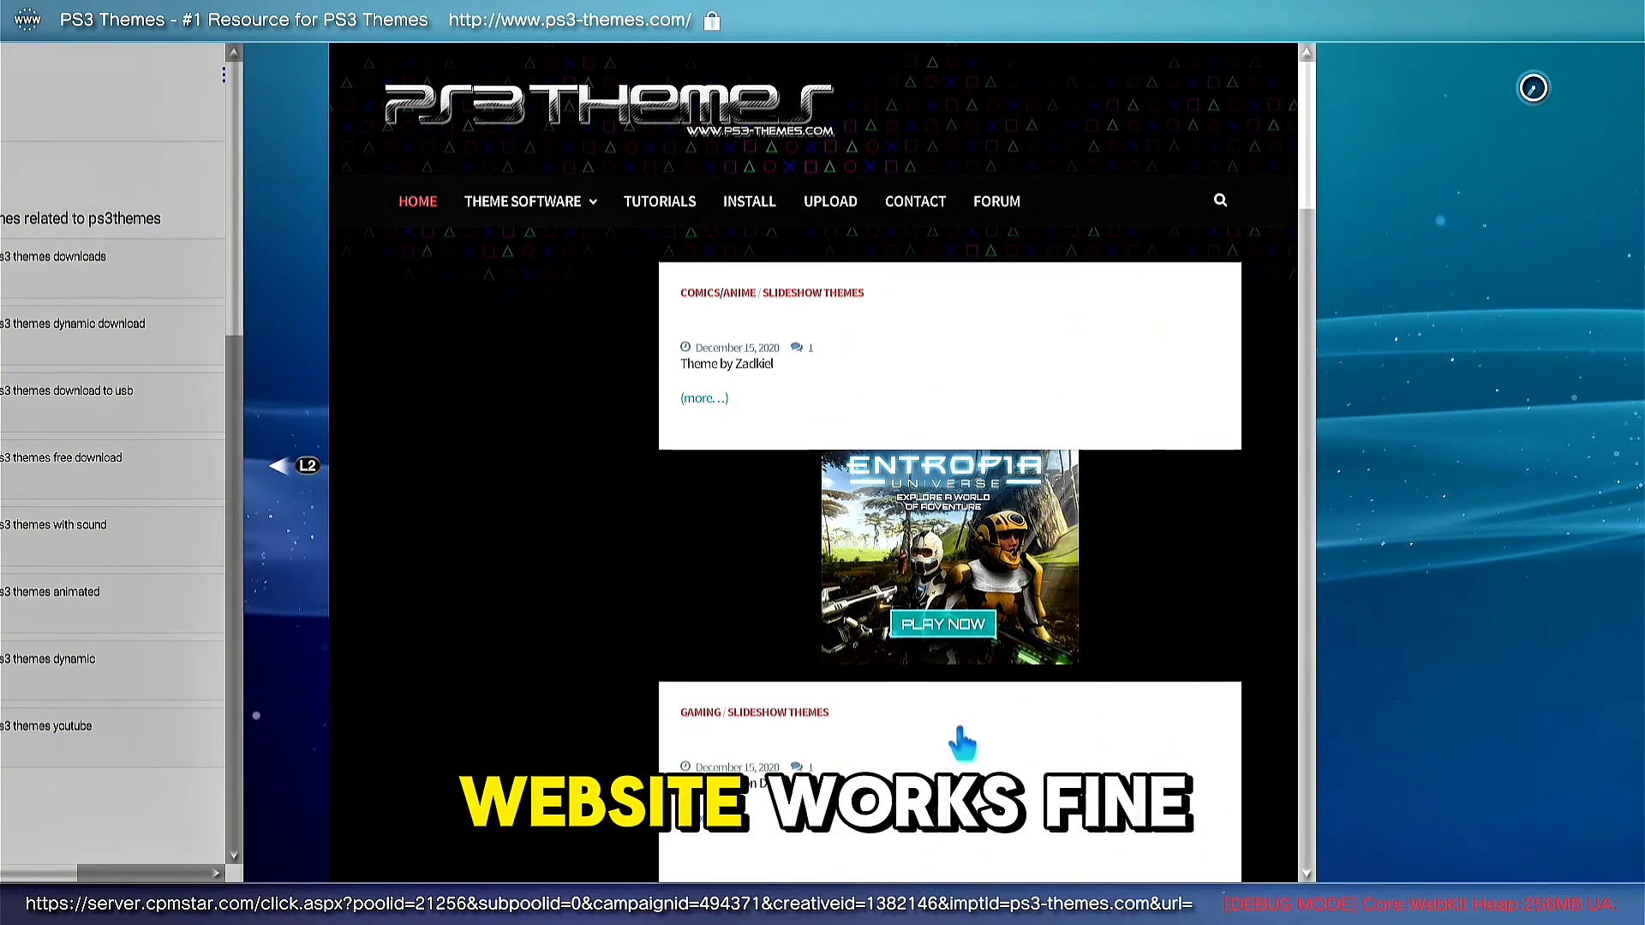
Open the Jujutsu Kaisen (Slideshow) theme post and start downloading its .p3t file
scroll(901, 862, "down", 1)
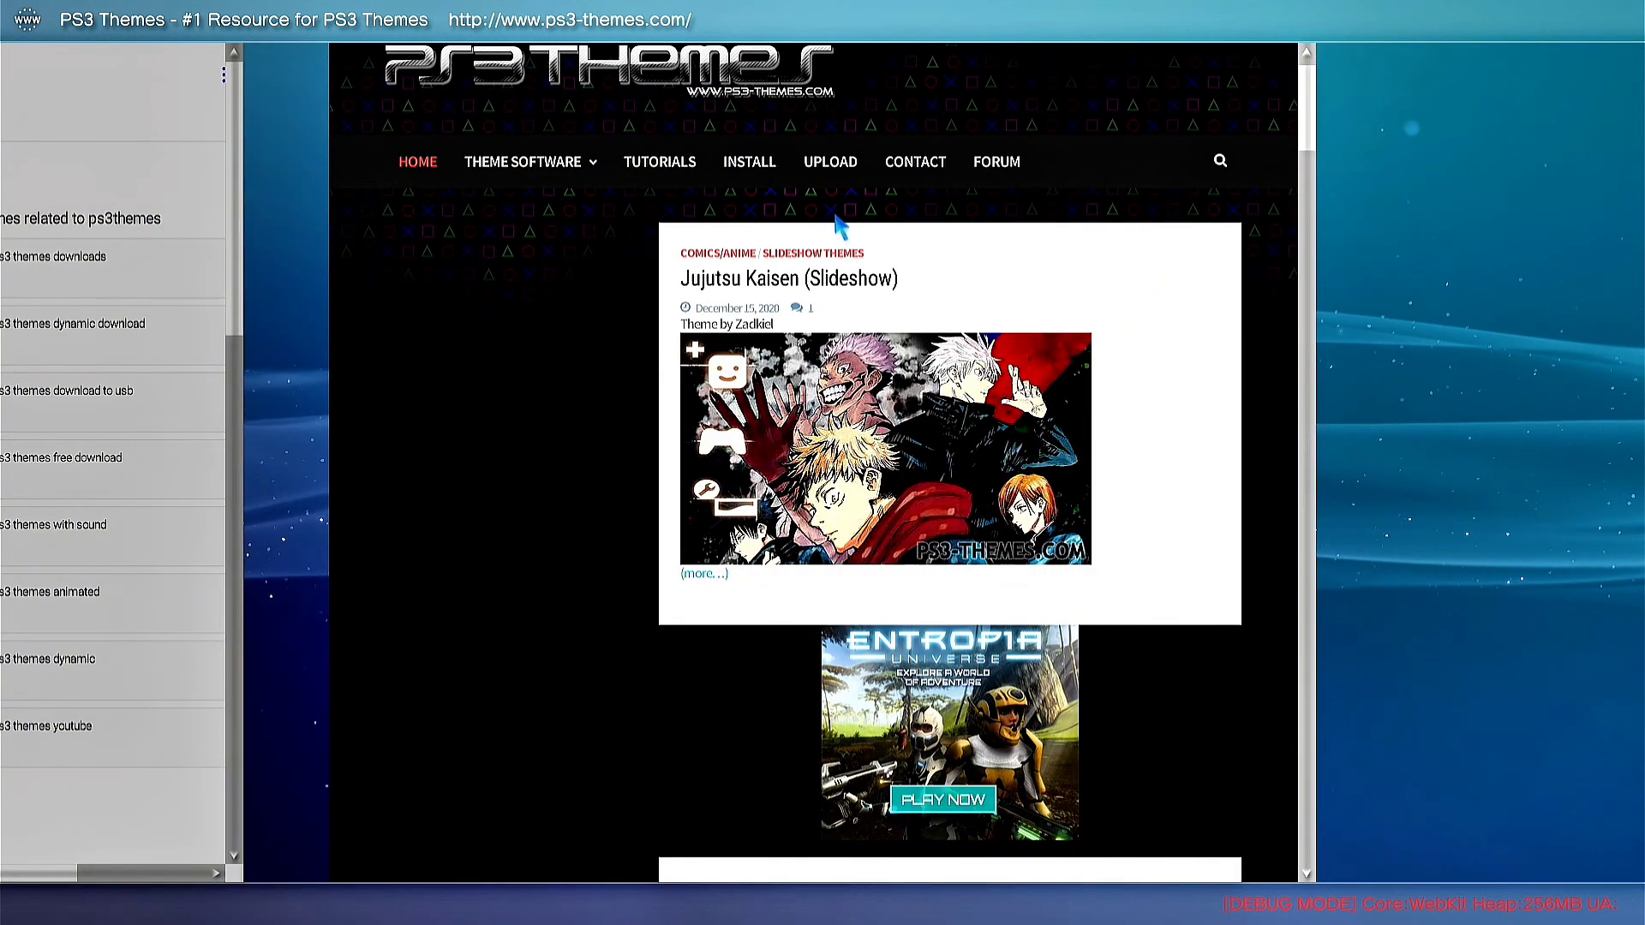
left_click(838, 283)
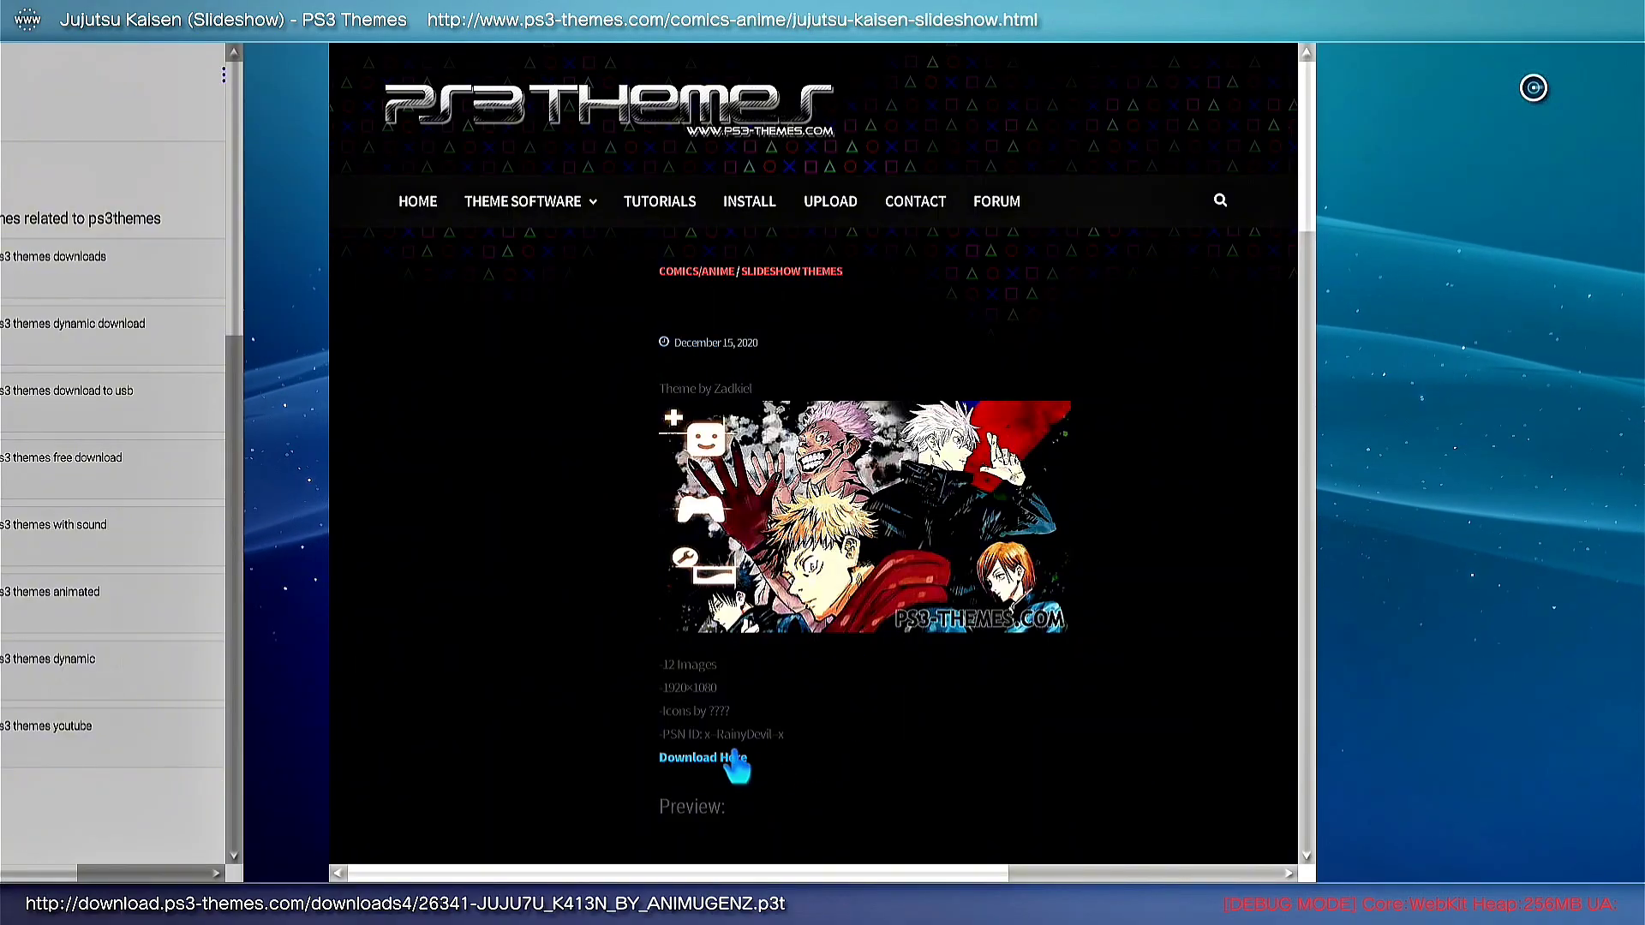
left_click(735, 757)
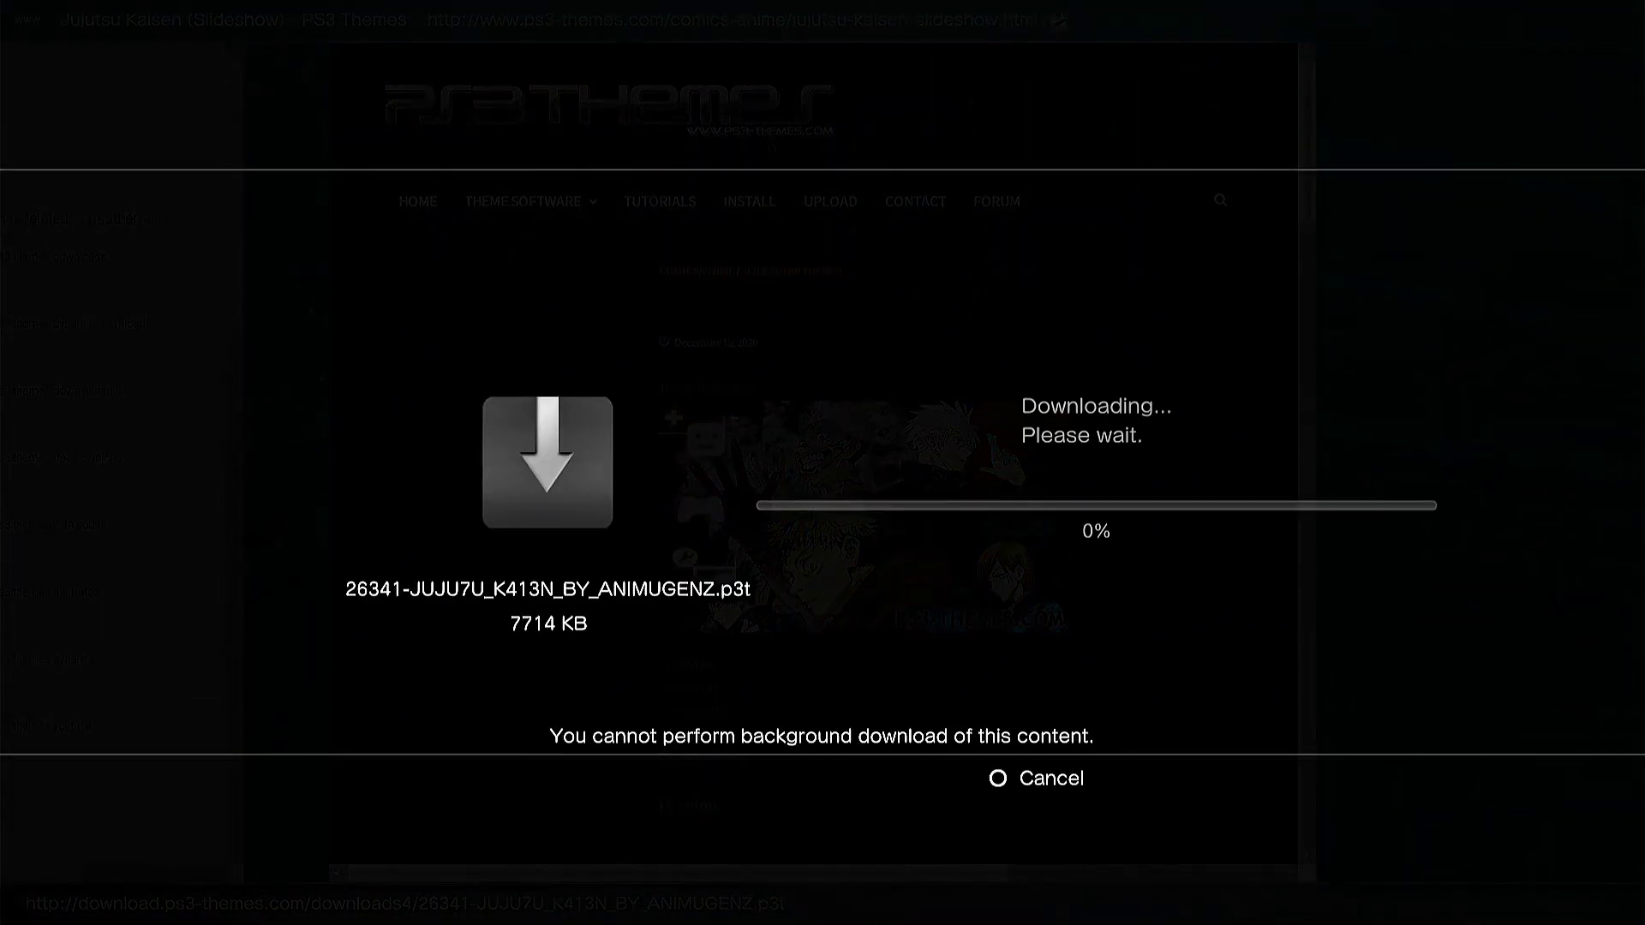
Cancel the stalled theme download, go back, and leave the browser
key("Escape")
key("Return")
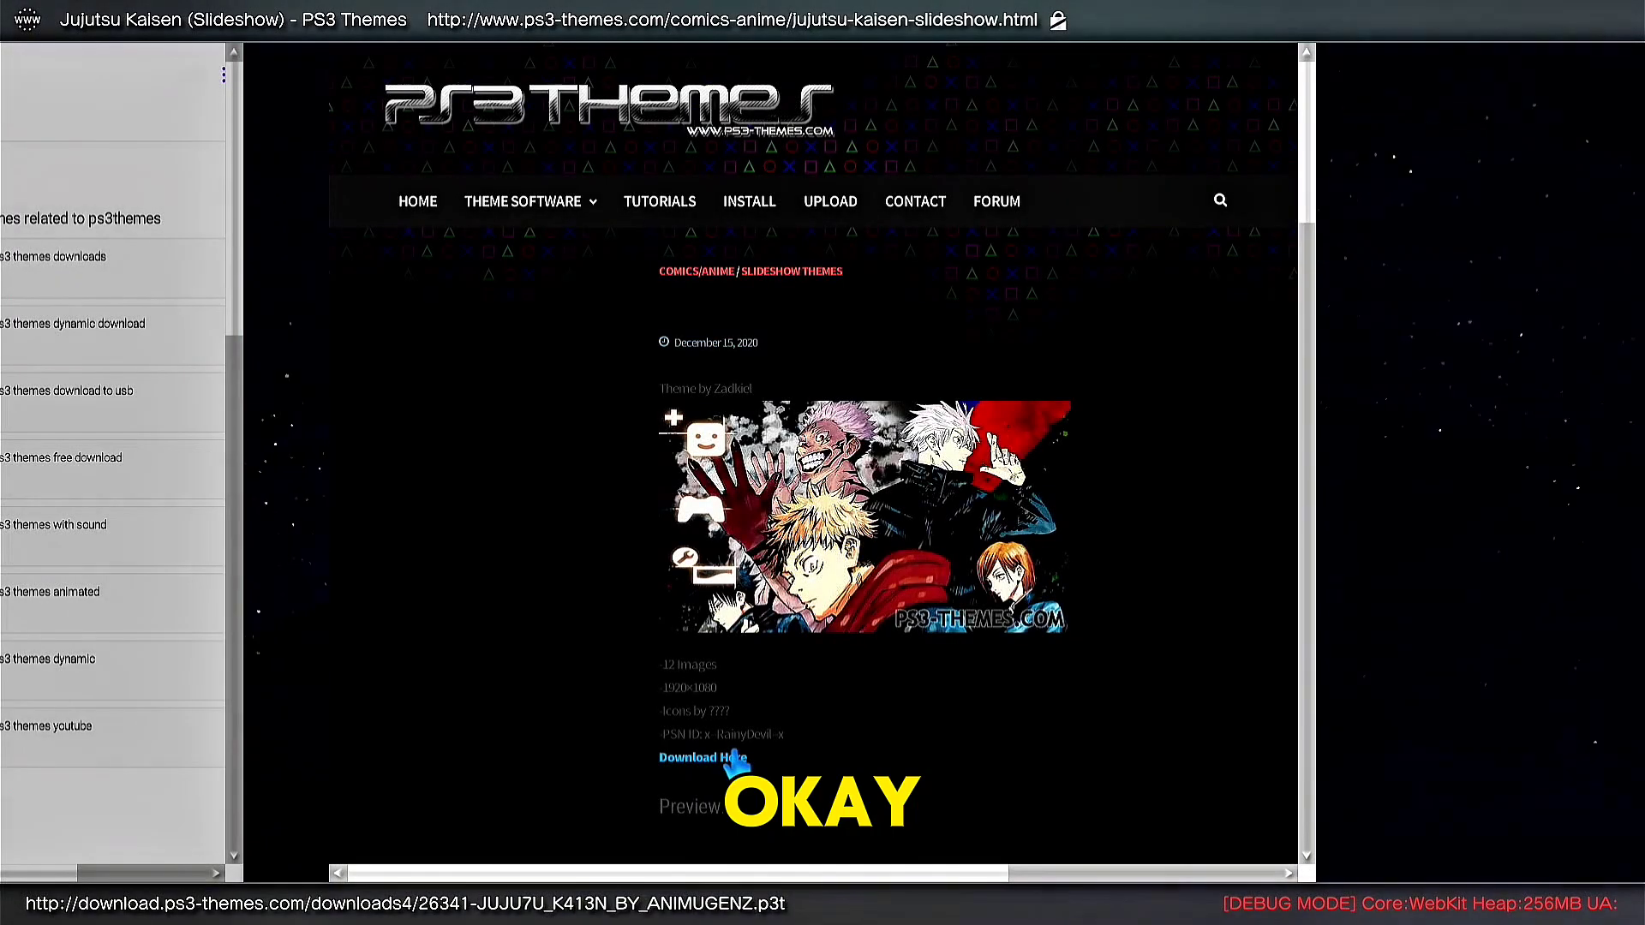
key("Escape")
key("Escape")
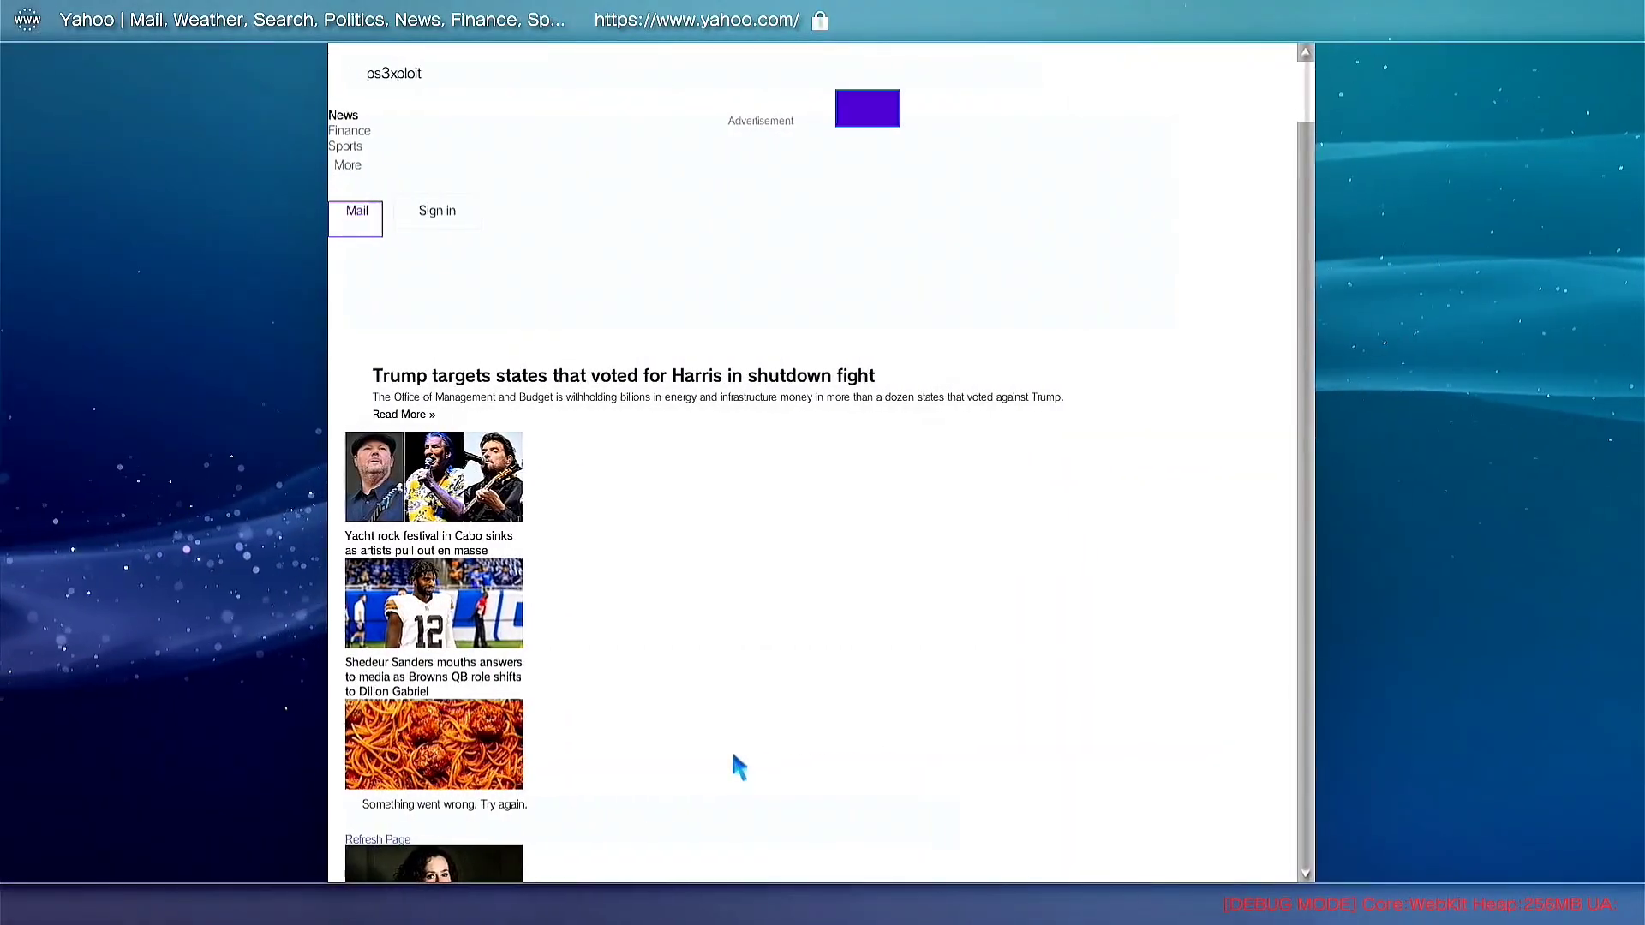
key("Escape")
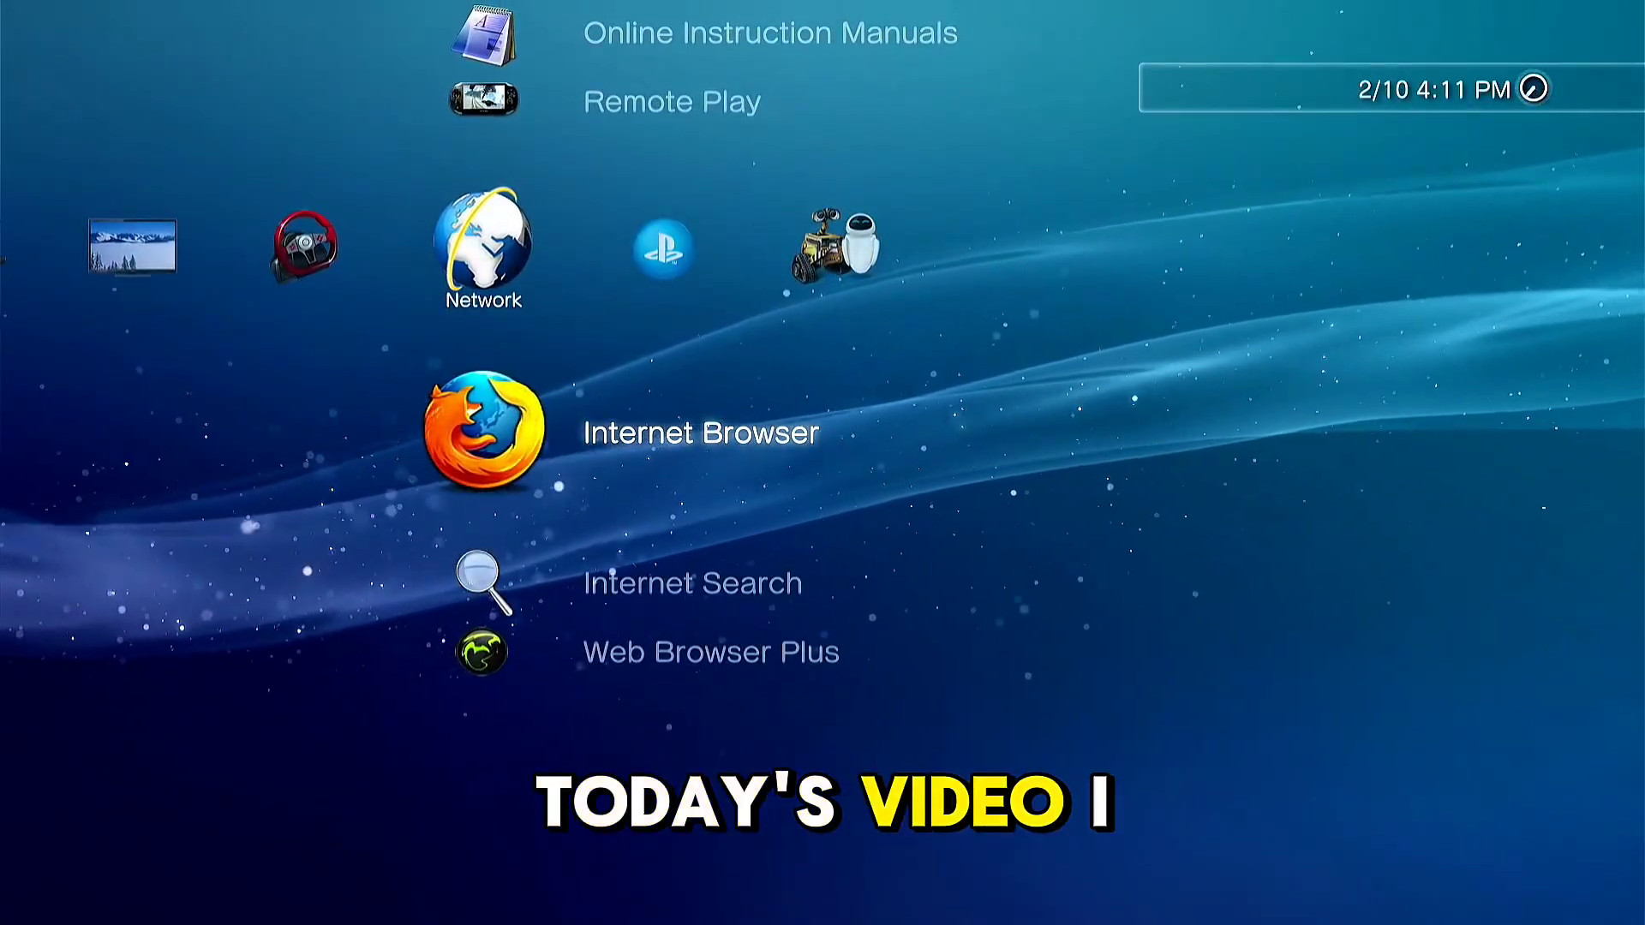